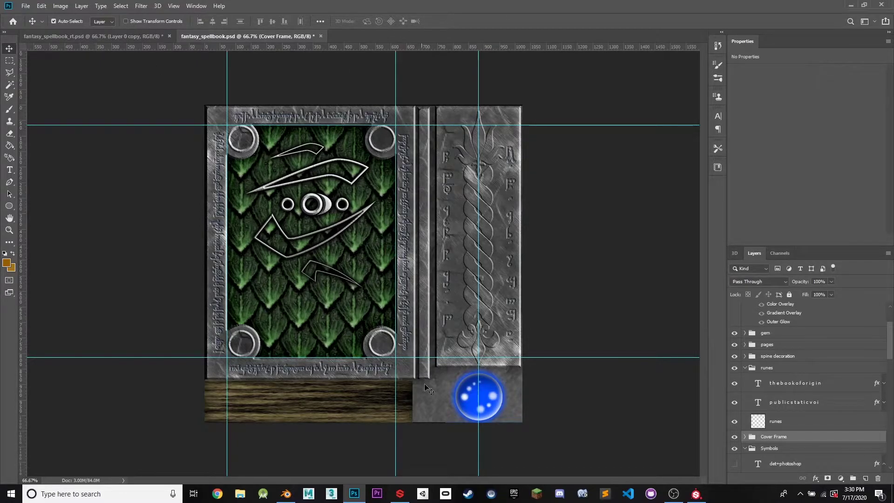
Switch from the finished Photoshop texture to the spellbook model in Blender
left_click(286, 494)
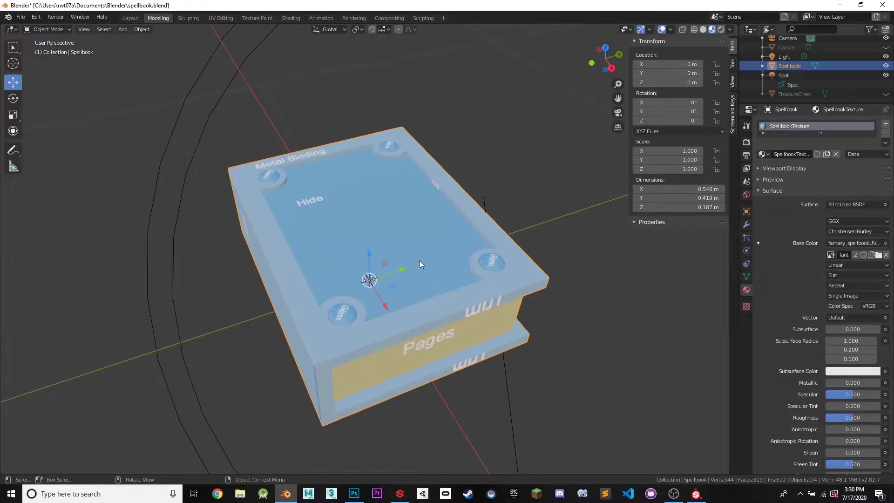
Inspect the spellbook model from the front and the Pages side, then bring up Substance Painter
middle_click_drag(426, 244, 457, 230)
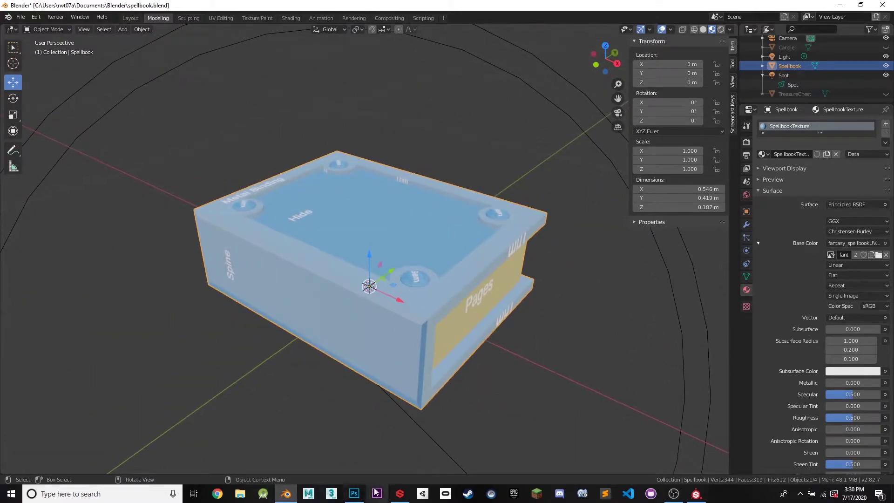
left_click(354, 493)
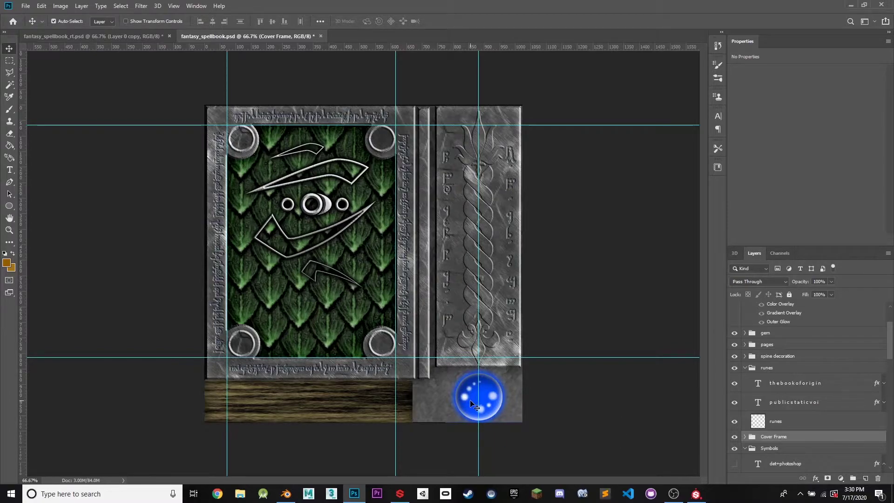
left_click(286, 495)
middle_click_drag(423, 244, 434, 225)
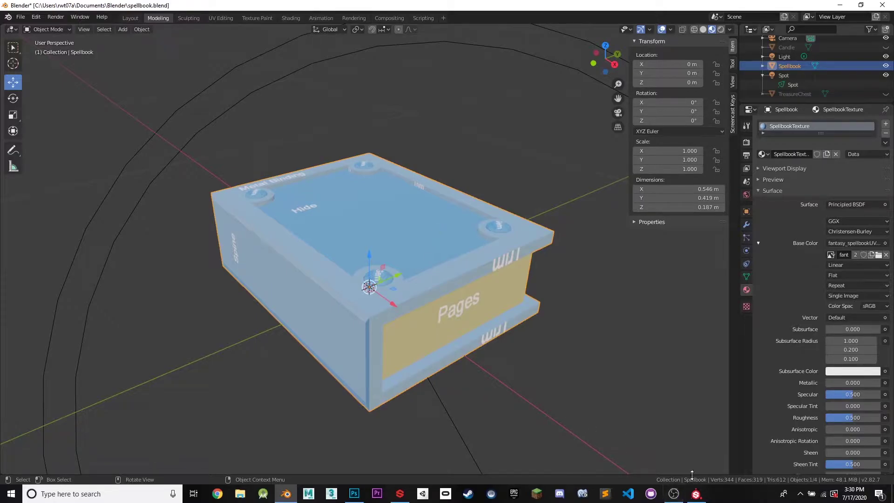
left_click(696, 493)
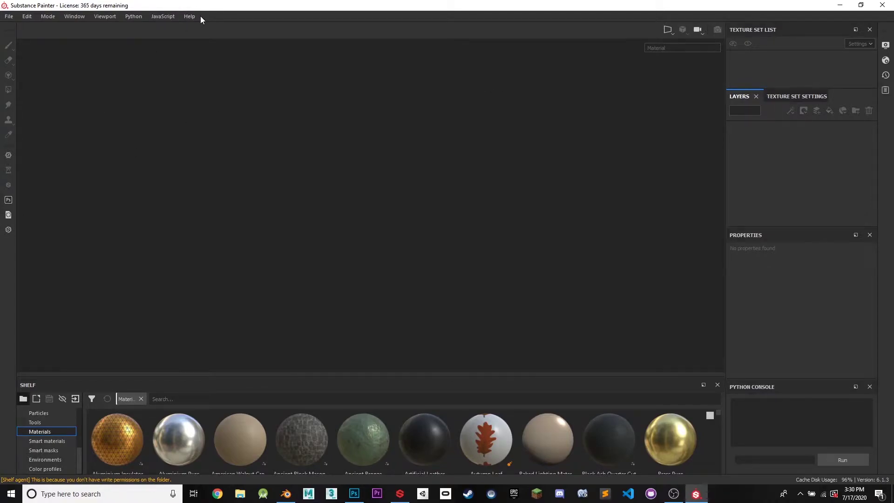
Open the MeetMat sample project from the bundled samples
left_click(9, 19)
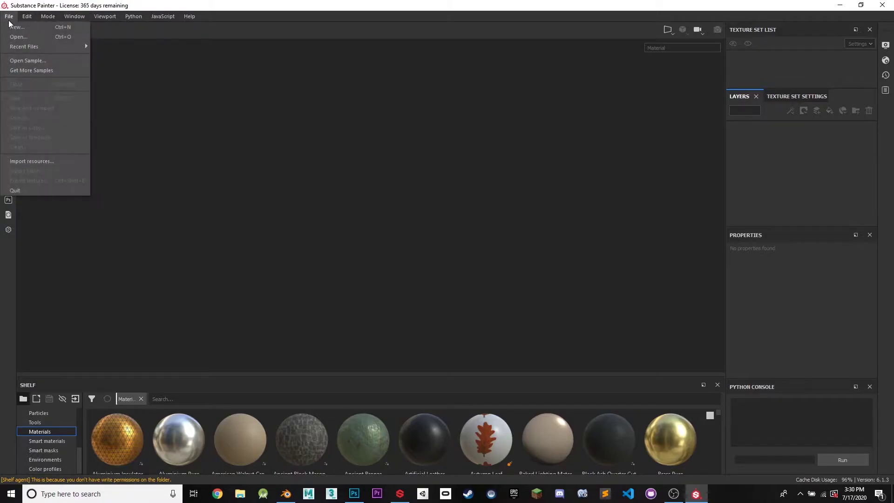
left_click(22, 61)
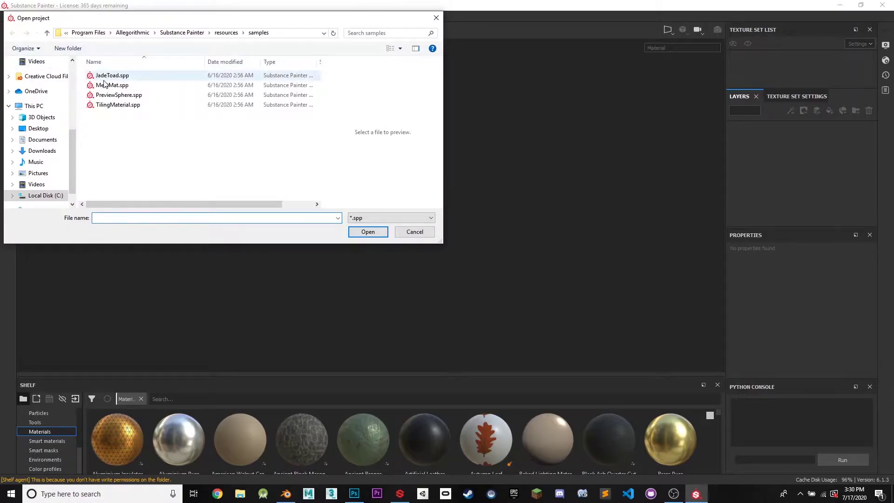
left_click(107, 85)
left_click(379, 230)
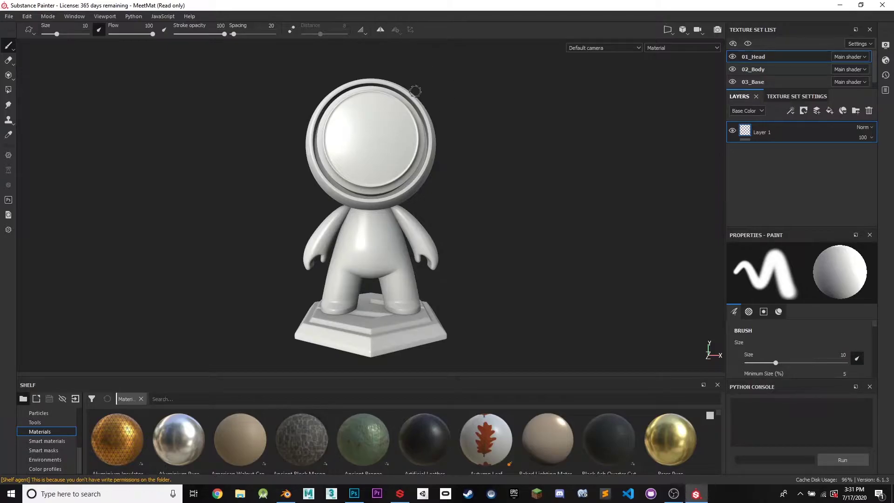
Apply Ancient Block Masonry Dark to the MeetMat head
left_click_drag(392, 141, 493, 135, "alt")
left_click_drag(301, 449, 449, 242)
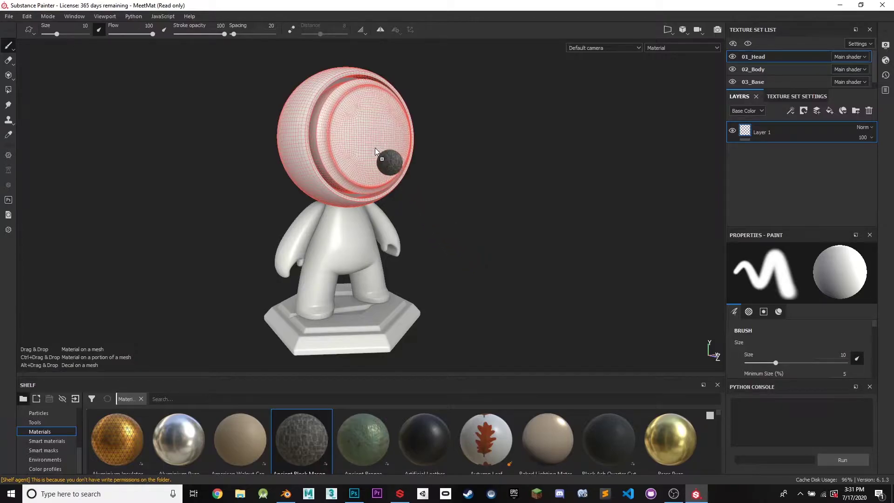
left_click_drag(377, 110, 393, 81)
mouse_move(474, 152)
left_mouse_down("alt")
mouse_move(448, 160)
mouse_move(446, 170)
mouse_move(431, 147)
left_mouse_up("alt")
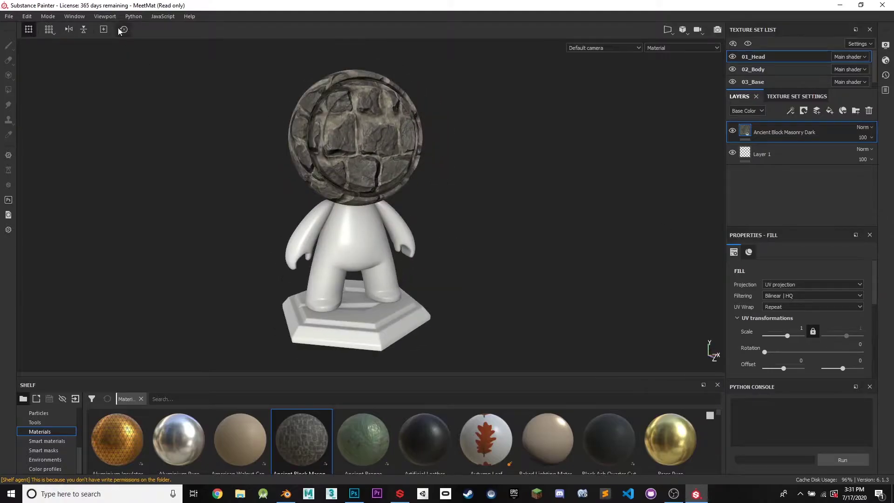
left_click(11, 17)
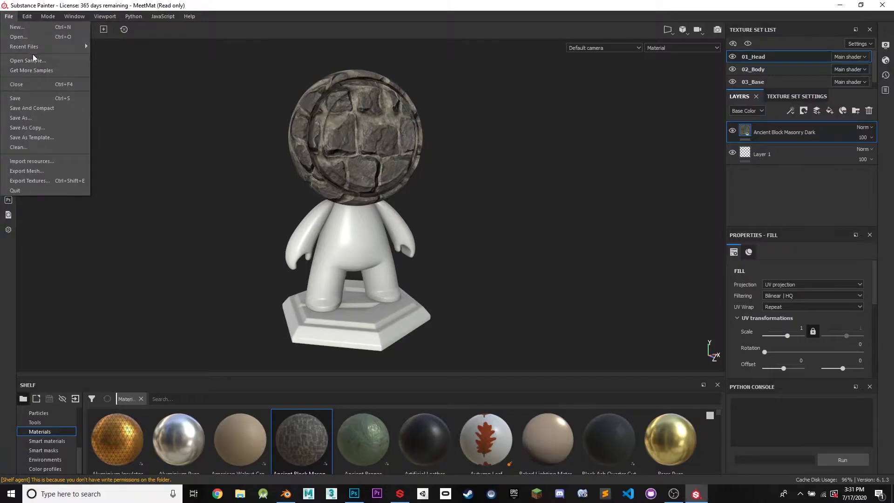
Start a new project with a 2048 document resolution
key("Escape")
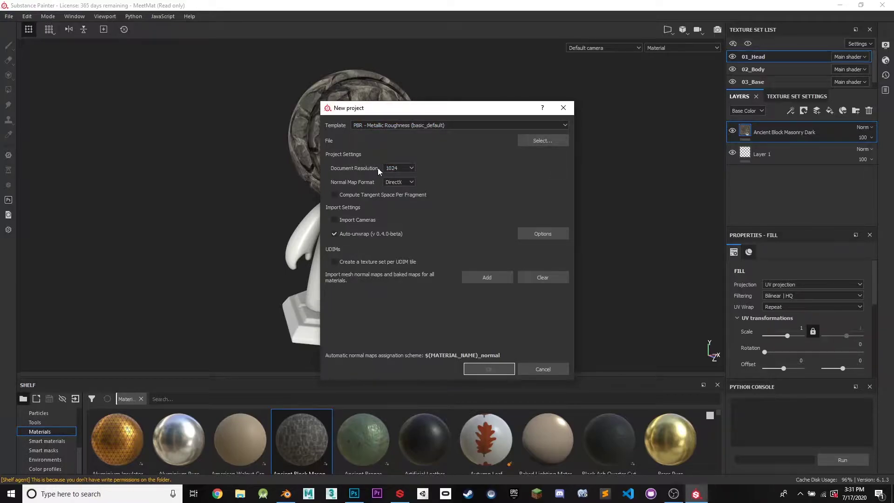
left_click(410, 168)
left_click(398, 201)
Build it from spellbookForPainting.fbx without auto-unwrap, discarding the MeetMat changes
left_click(534, 140)
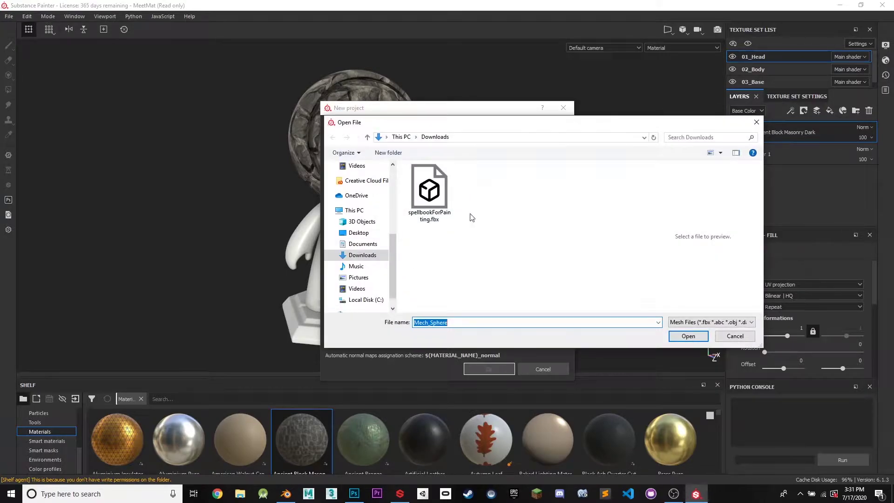
left_click(436, 196)
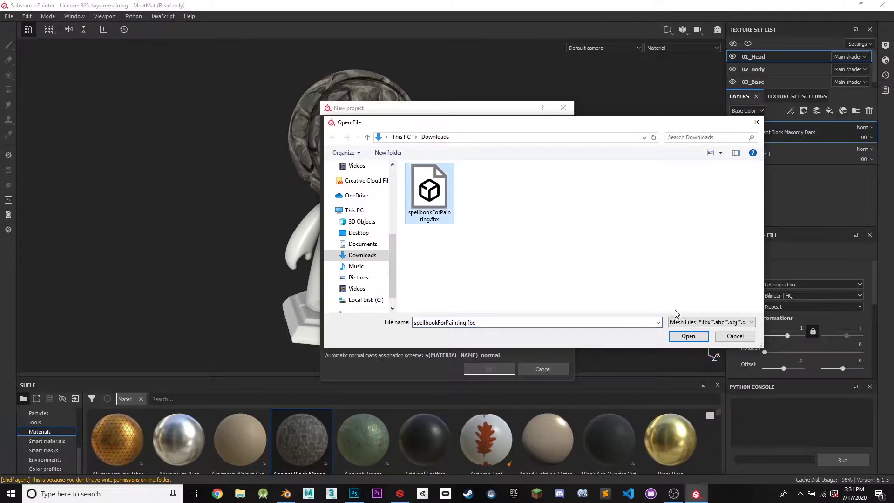
left_click(689, 338)
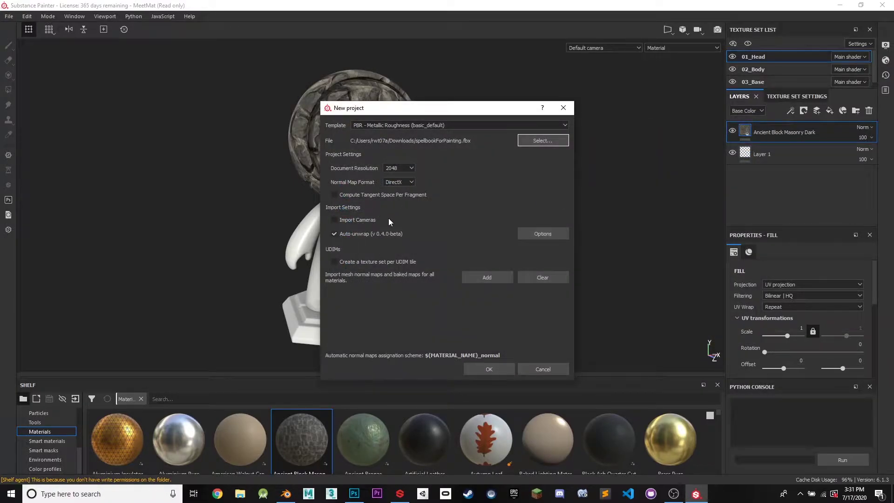
left_click(334, 233)
left_click(498, 369)
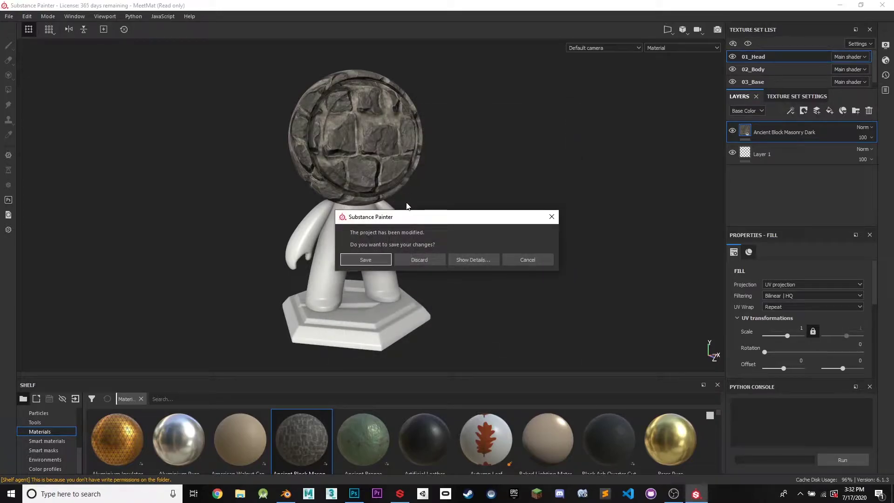
left_click(422, 262)
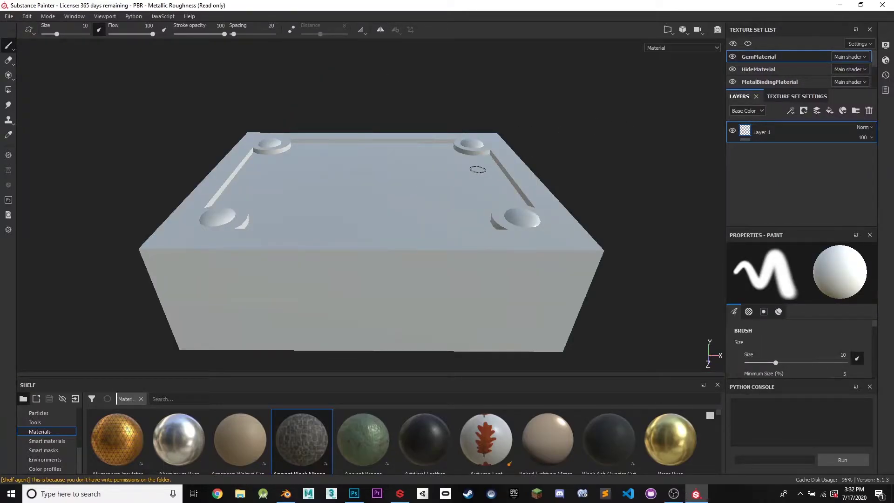
Expand the Texture Set List so all six spellbook texture sets show
left_click_drag(479, 169, 309, 136, "alt")
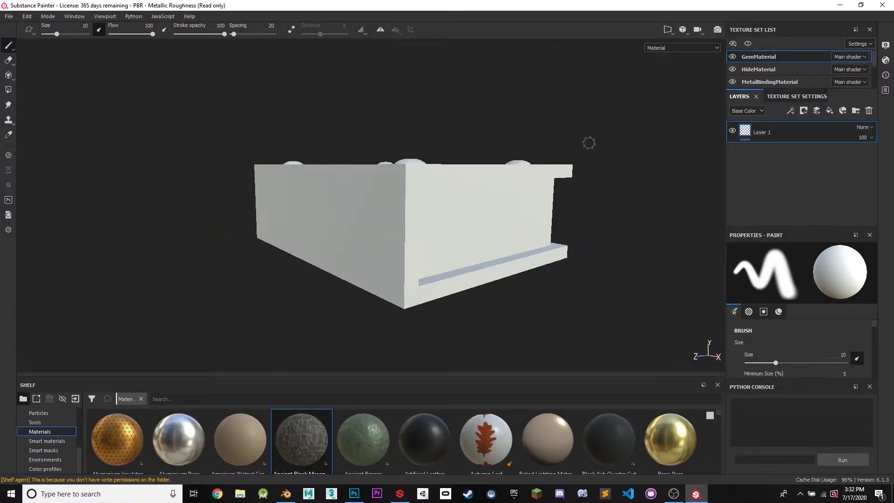
left_click_drag(588, 142, 498, 145, "alt")
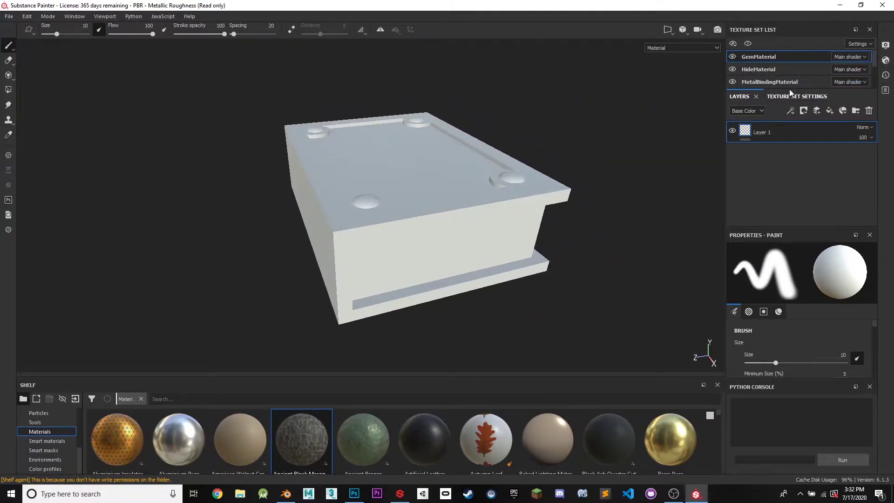
left_click_drag(789, 88, 785, 158)
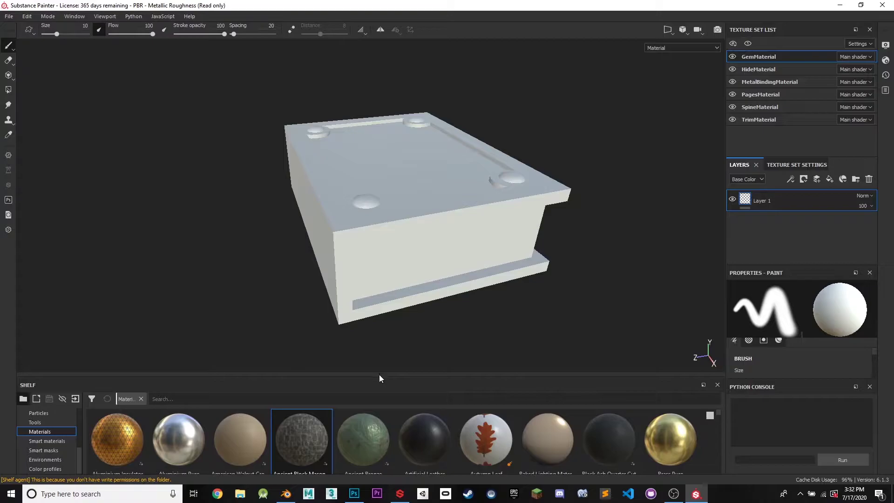
Enlarge the shelf and list the smart materials
left_click_drag(380, 374, 379, 325)
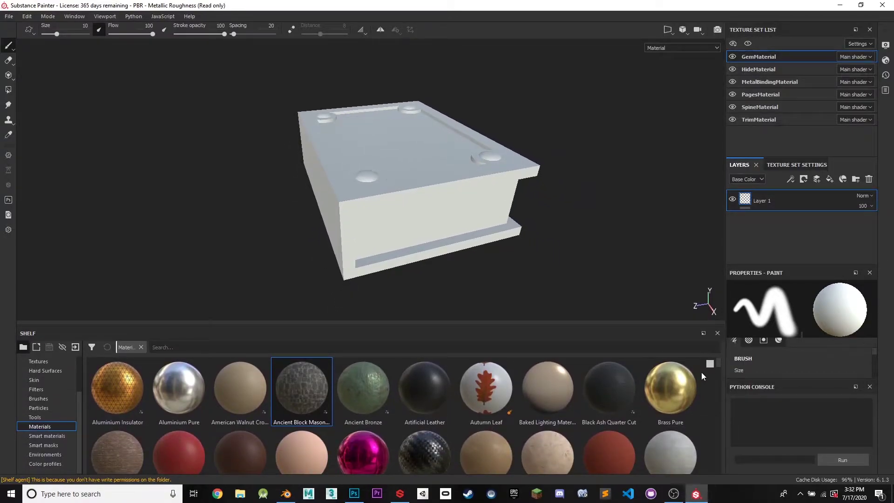
left_click_drag(719, 360, 711, 403)
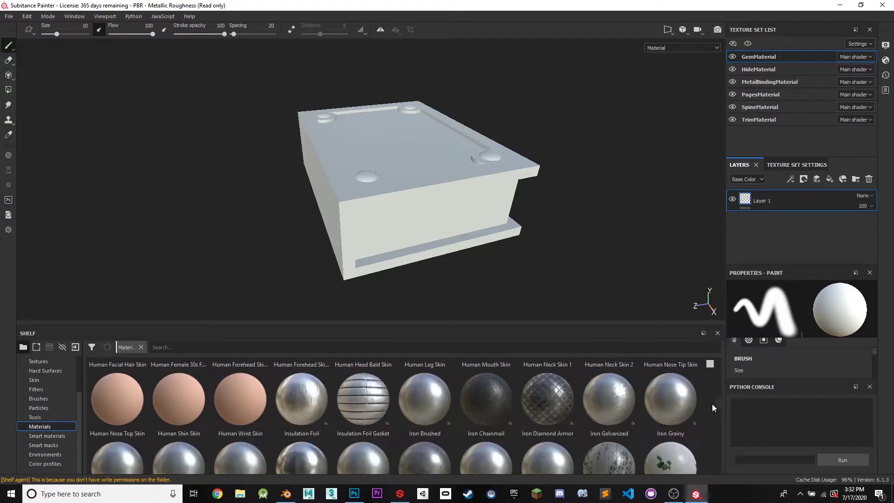
left_click(46, 435)
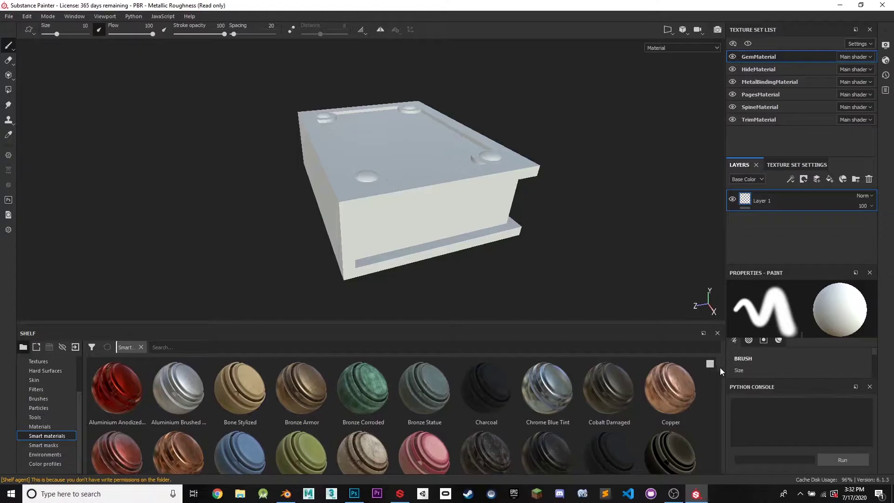
mouse_move(719, 373)
left_mouse_down()
mouse_move(714, 461)
mouse_move(718, 367)
left_mouse_up()
Open the Substance launcher and browse the owned and free Substance Source assets
left_click(8, 233)
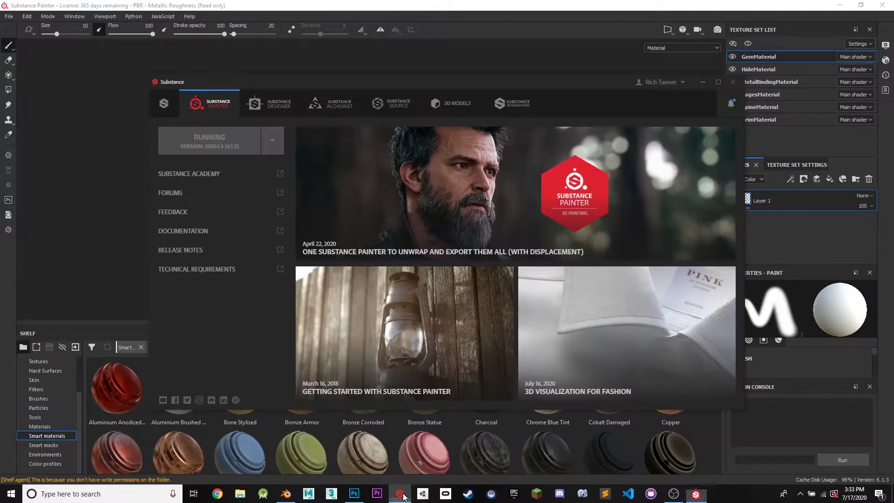
left_click(389, 99)
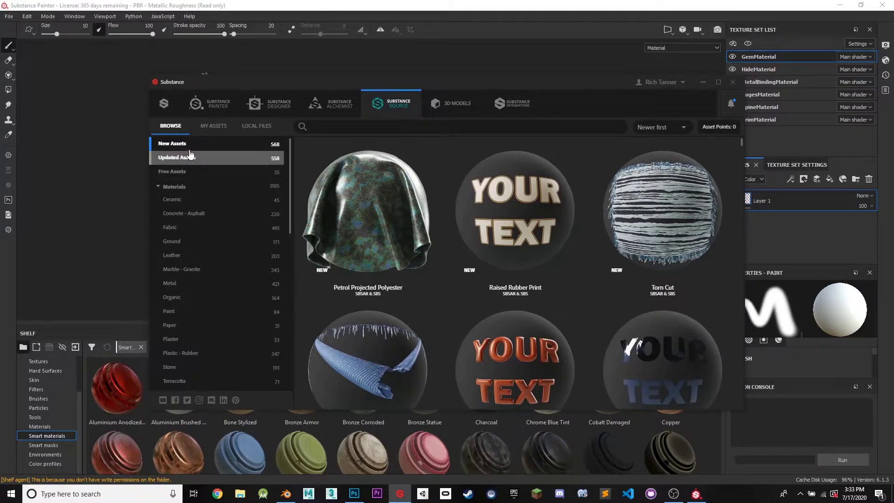
left_click(212, 126)
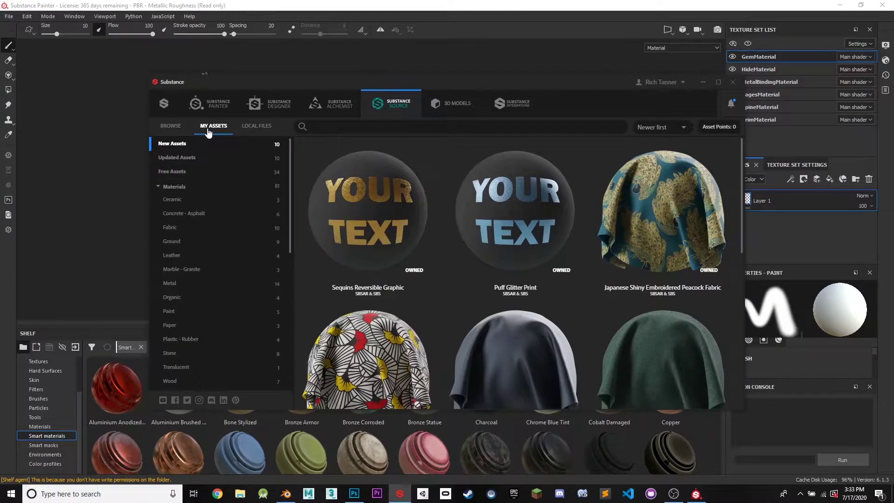
left_click(184, 174)
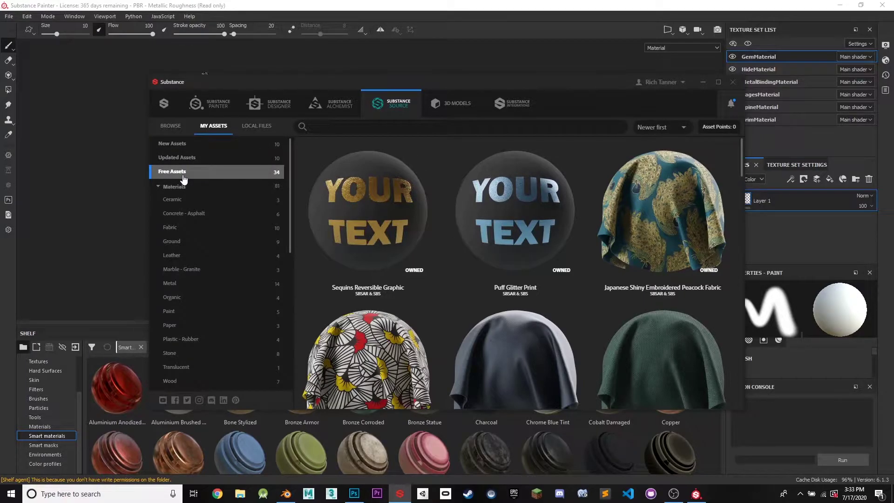
left_click(176, 131)
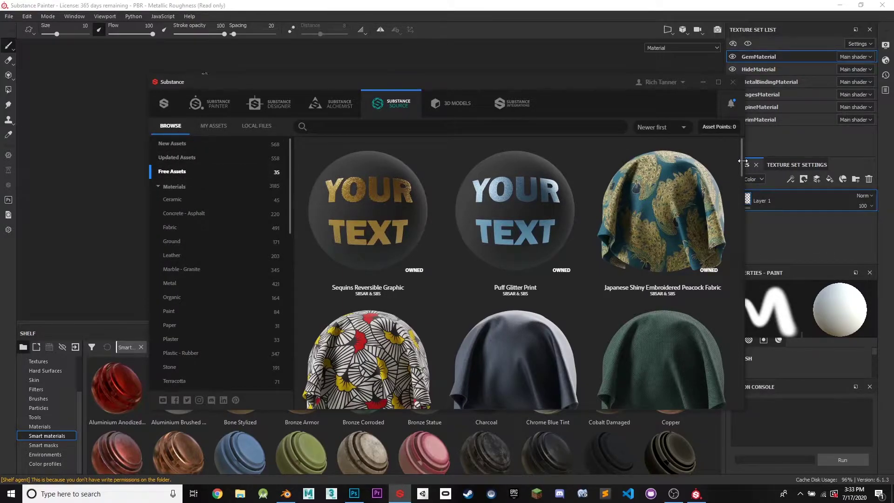
Send Japanese Shiny Embroidered Peacock Fabric and Bull Leather to Painter, then minimize the launcher
left_click_drag(741, 160, 739, 181)
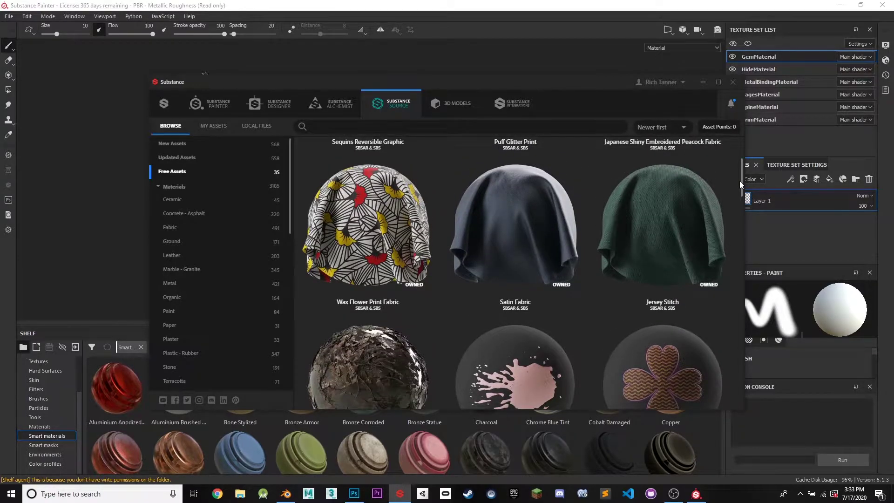
left_click_drag(739, 180, 744, 166)
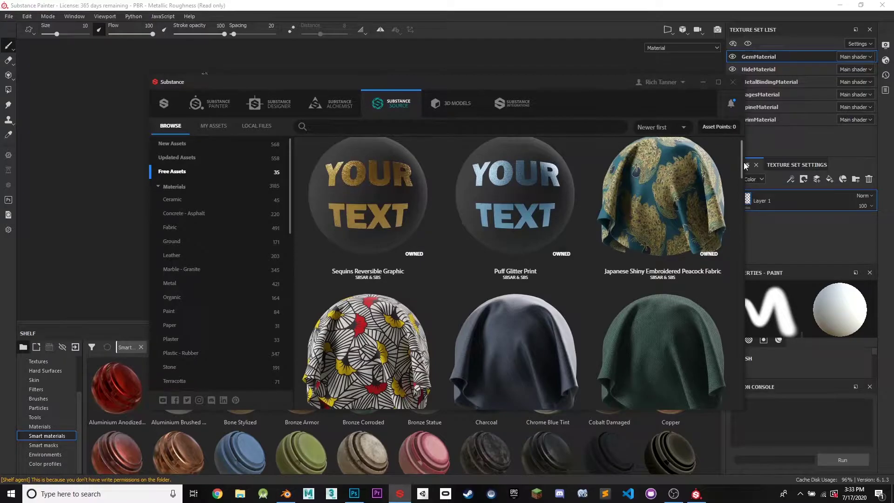
mouse_move(673, 184)
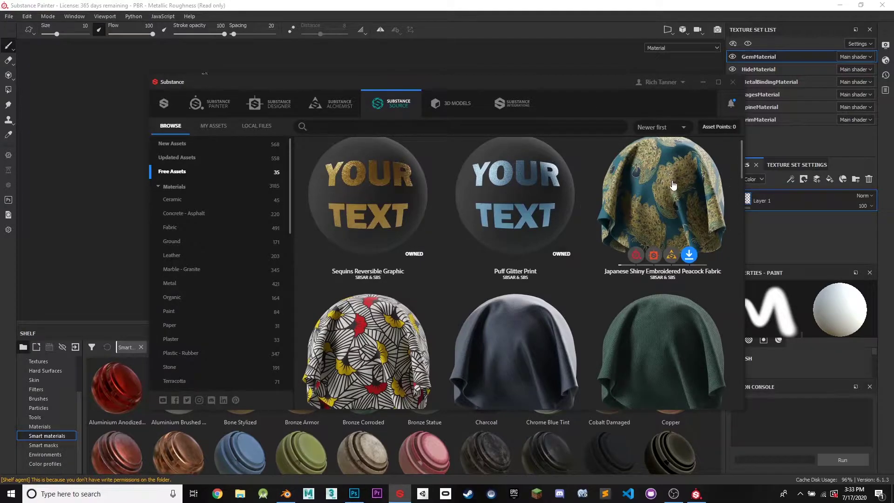
left_click(636, 256)
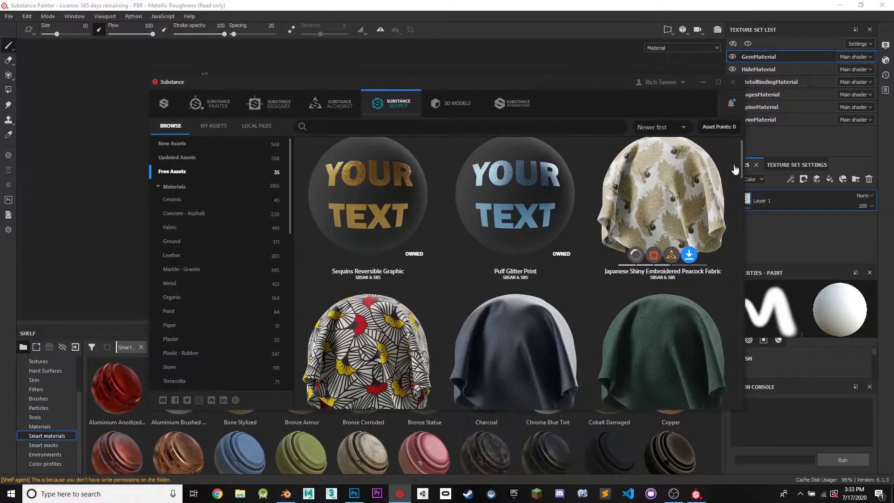
left_click_drag(741, 158, 720, 389)
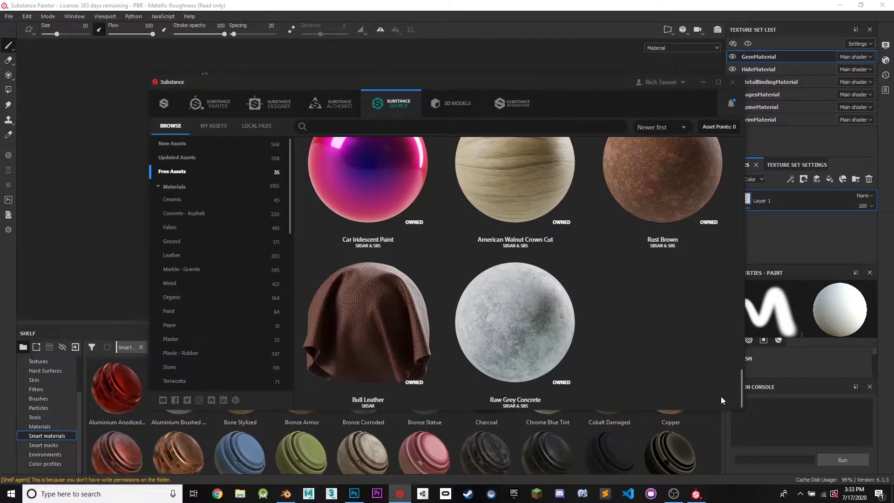
mouse_move(368, 367)
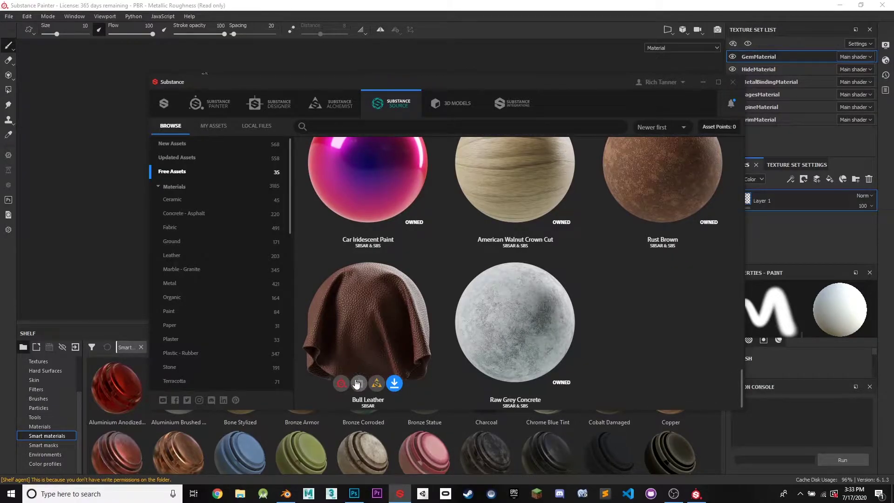
left_click(341, 383)
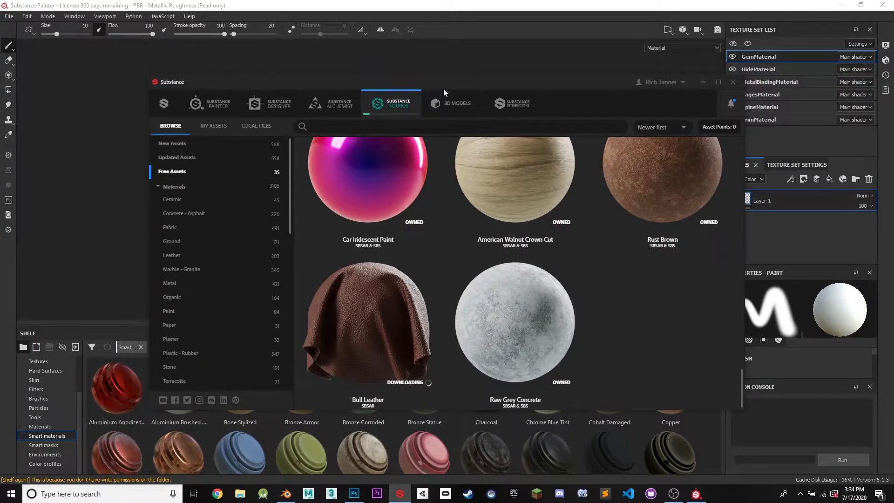
left_click(703, 82)
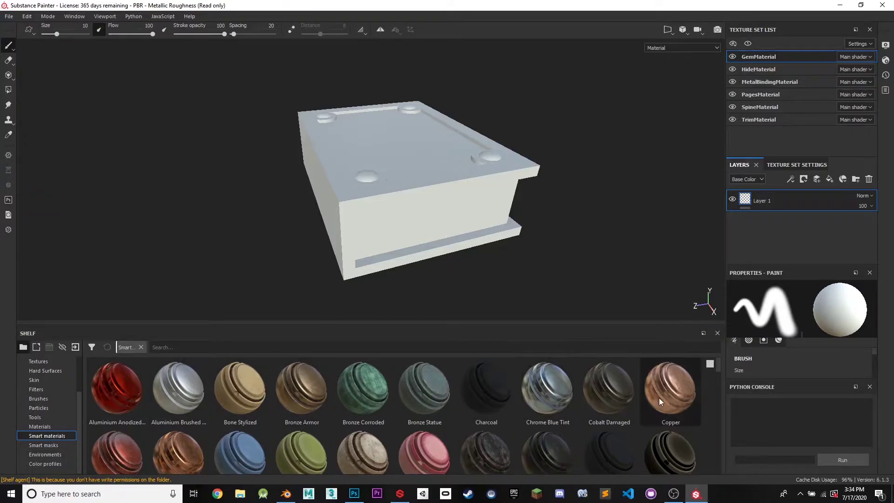
Drop Steel Painted Scraped Green onto the metal binding and zoom in on the cover top
left_click_drag(718, 367, 715, 401)
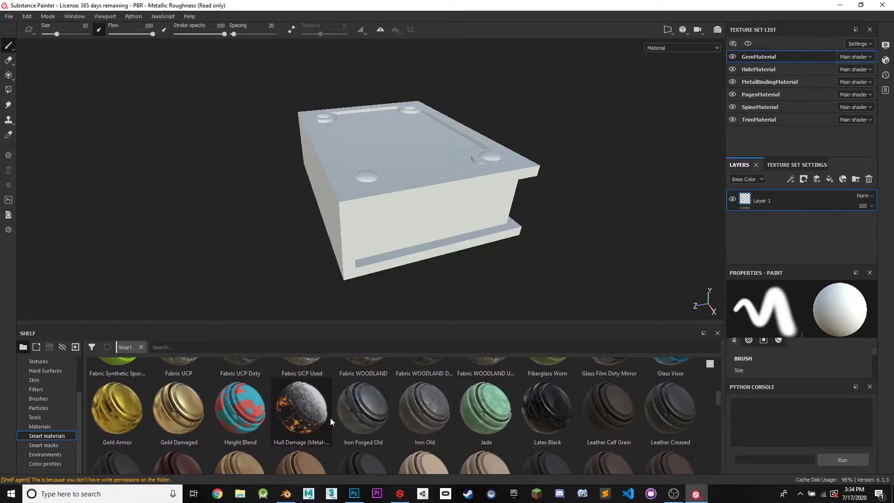
left_click_drag(718, 398, 723, 449)
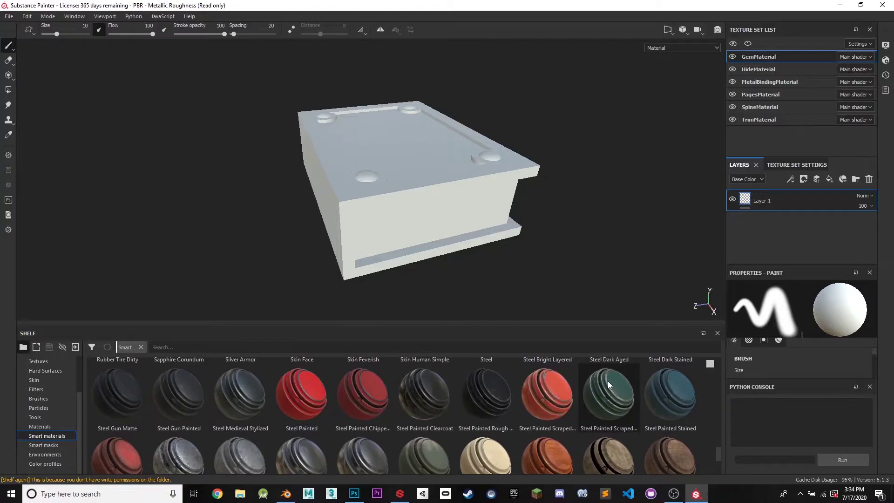
mouse_move(607, 381)
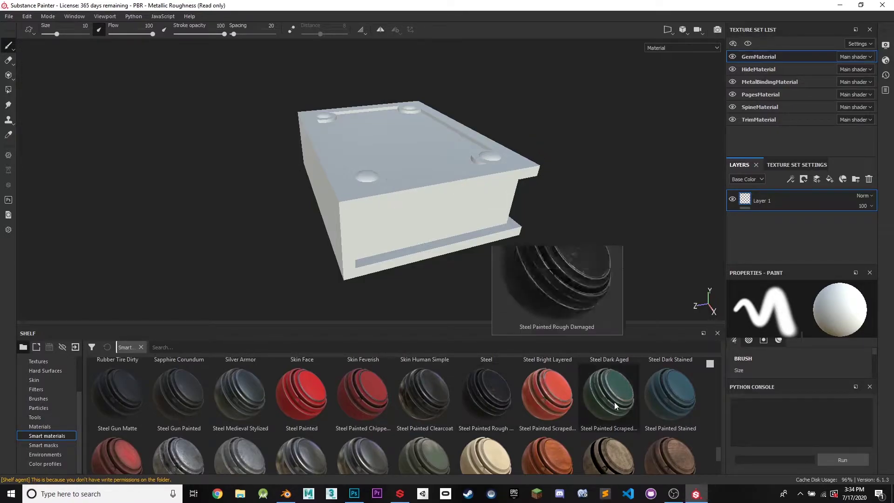
mouse_move(614, 405)
left_mouse_down()
mouse_move(367, 165)
mouse_move(492, 175)
left_mouse_up()
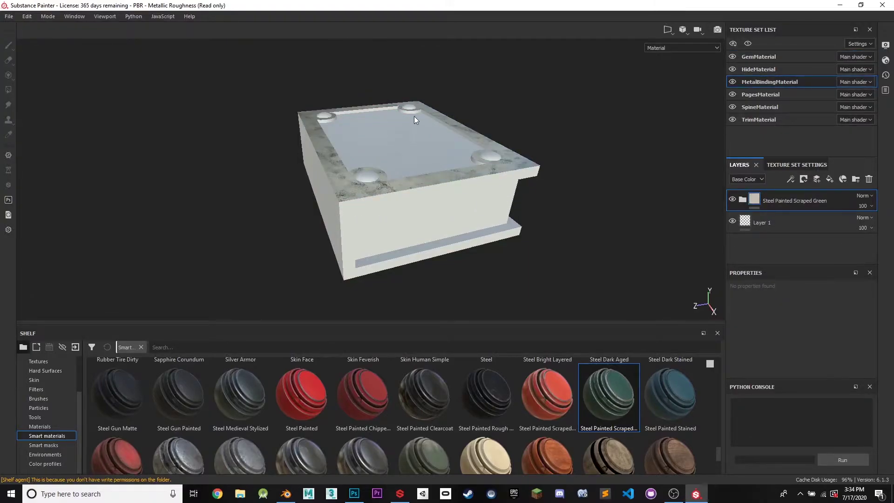
left_click_drag(439, 111, 453, 160, "alt")
scroll(453, 160, "up", 3)
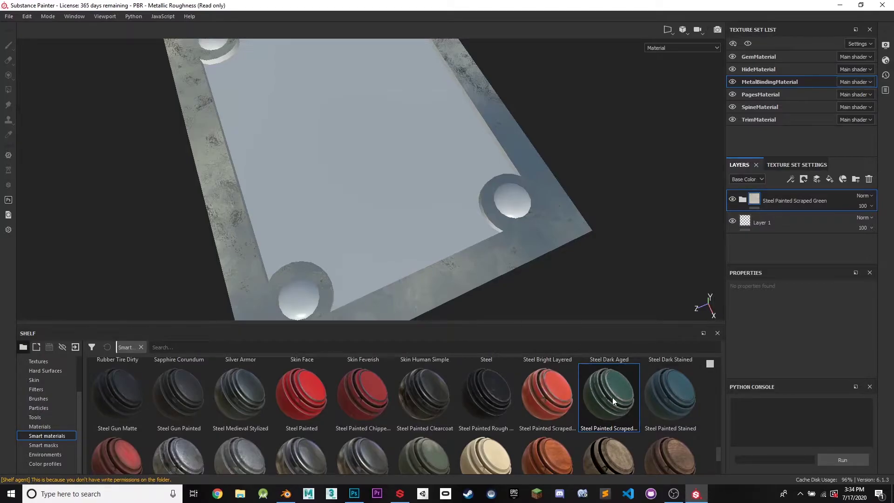
From the Materials shelf, make the cover gems pink with Car Iridescent Paint
left_click(42, 426)
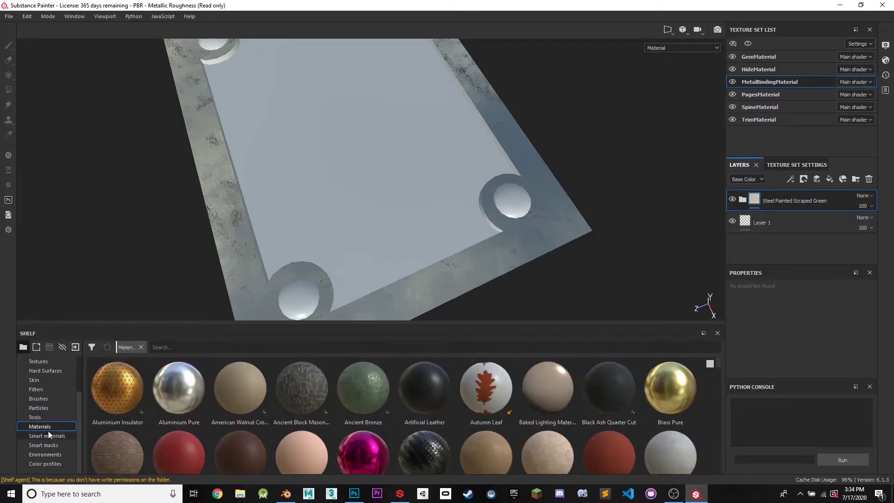
left_click_drag(720, 363, 720, 373)
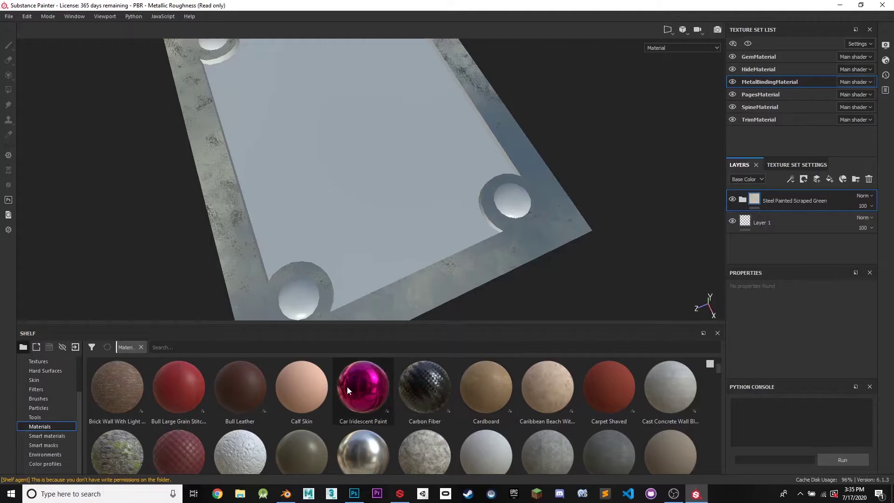
mouse_move(347, 387)
left_mouse_down()
mouse_move(347, 358)
mouse_move(305, 291)
mouse_move(295, 301)
left_mouse_up()
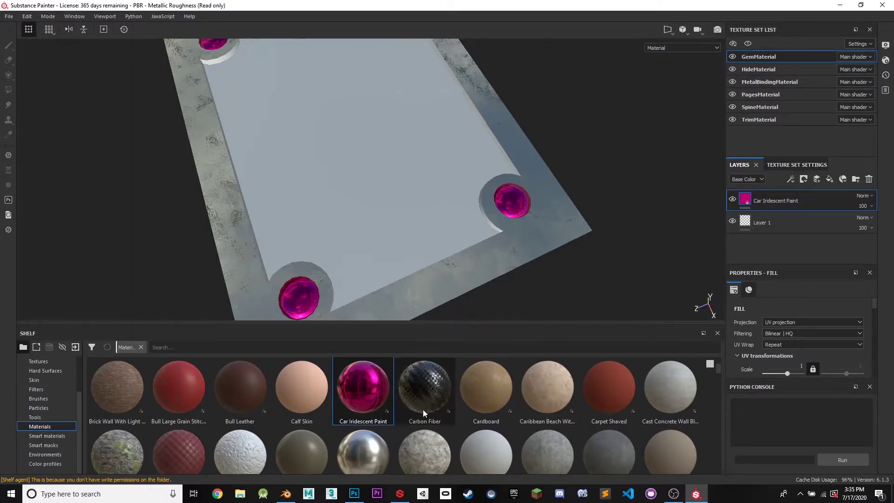
scroll(442, 384, "down", 2)
scroll(441, 385, "up", 2)
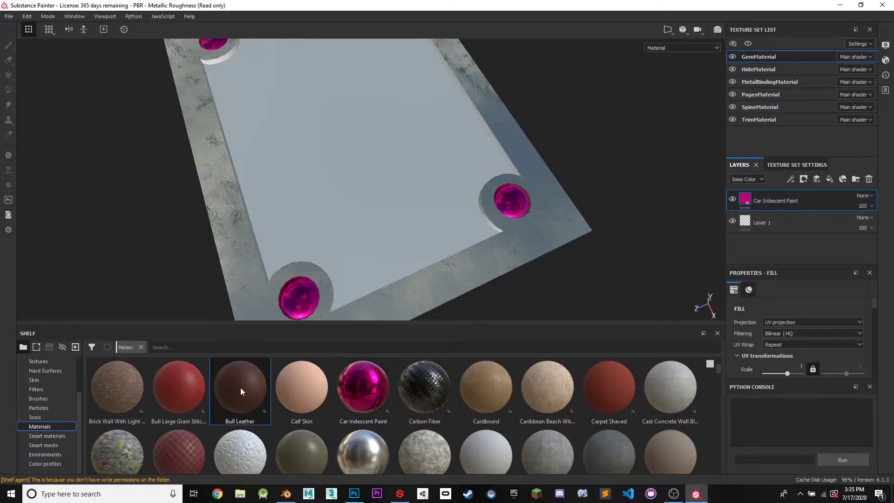
Apply Bull Leather to the cover panel's HideMaterial and orbit out to the sides
left_click_drag(240, 388, 352, 158)
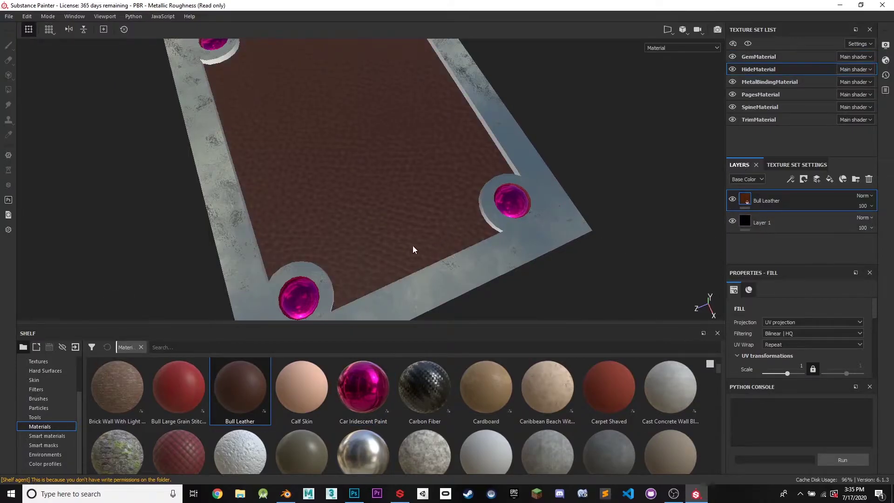
scroll(412, 249, "down", 3)
left_click_drag(409, 176, 473, 224, "alt")
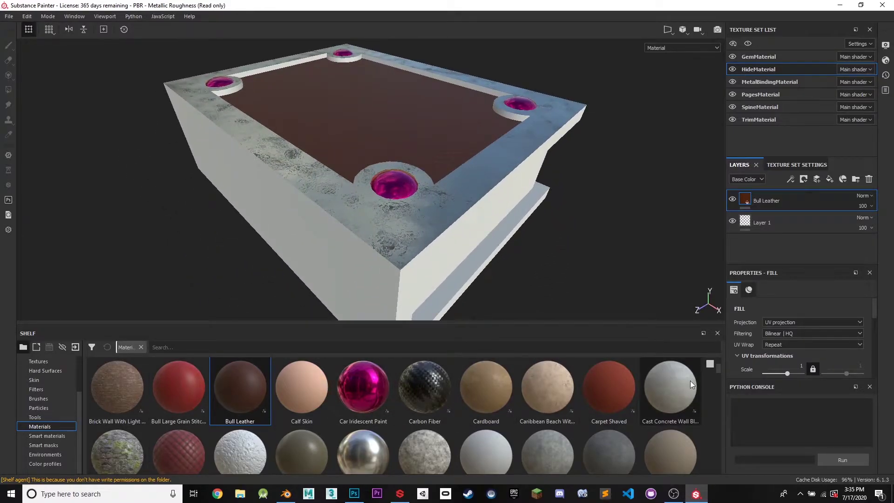
left_click_drag(114, 393, 305, 235)
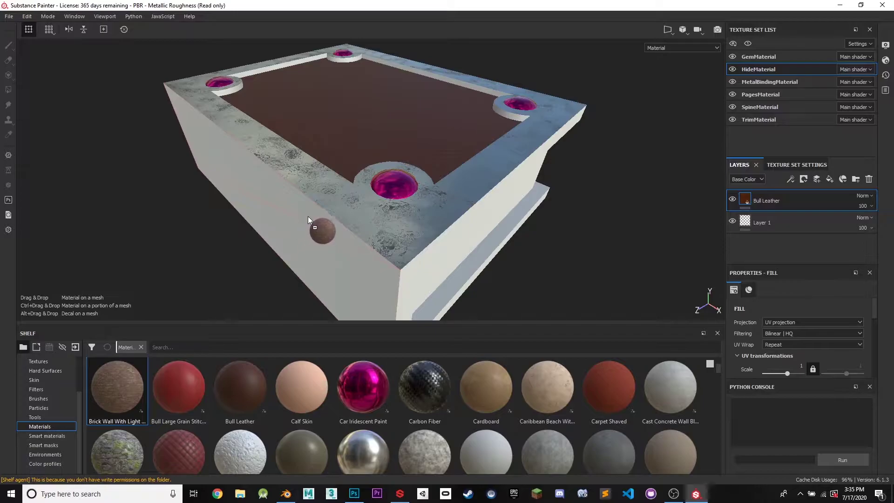
Apply Brick Wall With Light Grout to the book's spine
left_click_drag(308, 217, 364, 199)
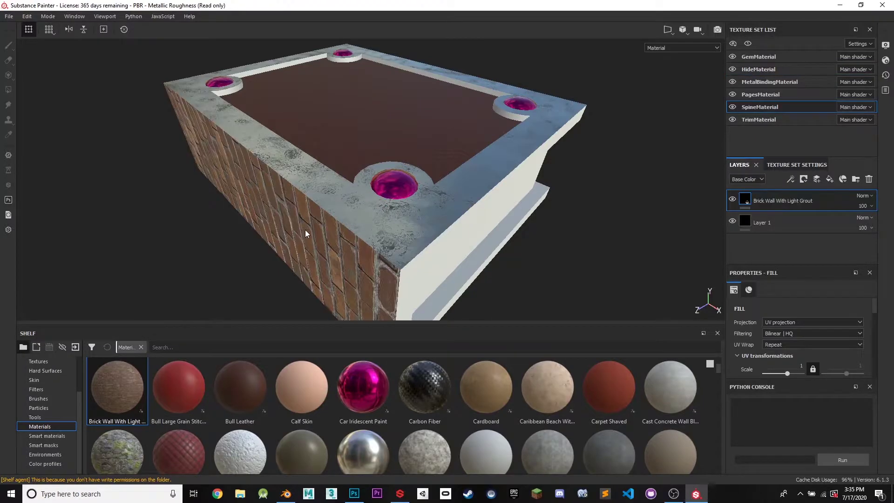
left_click_drag(306, 230, 438, 164, "alt")
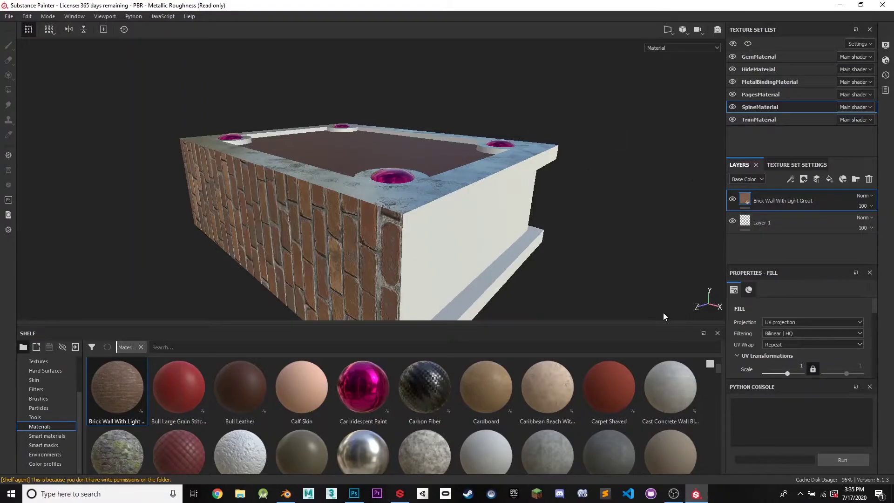
scroll(569, 422, "down", 2)
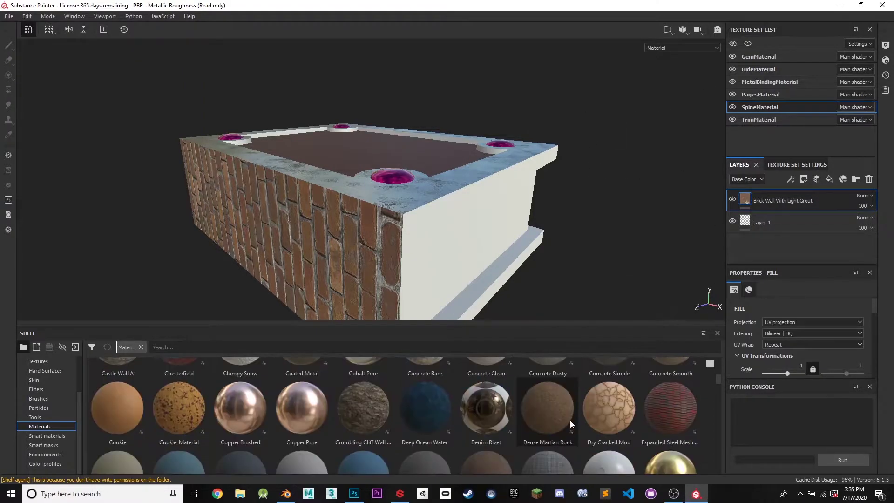
scroll(570, 419, "up", 2)
Apply Cardboard to the page block (PagesMaterial) and inspect it up close
left_click_drag(486, 391, 448, 267)
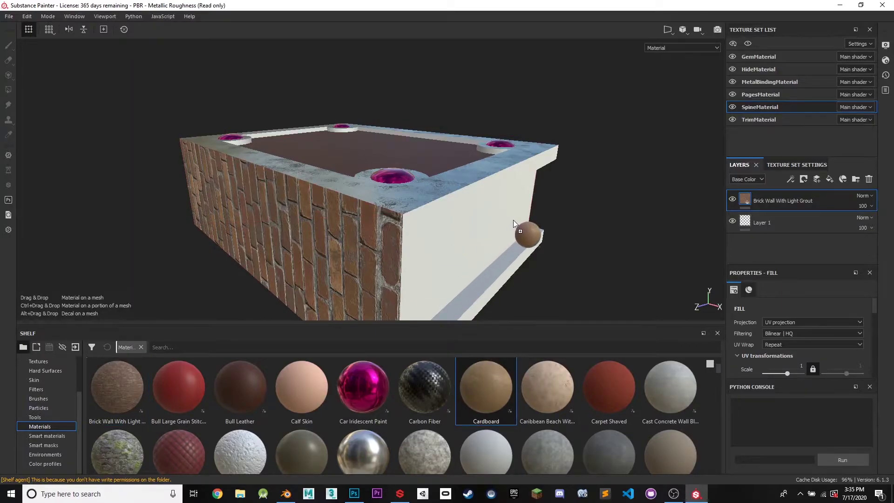
left_click_drag(488, 223, 467, 226)
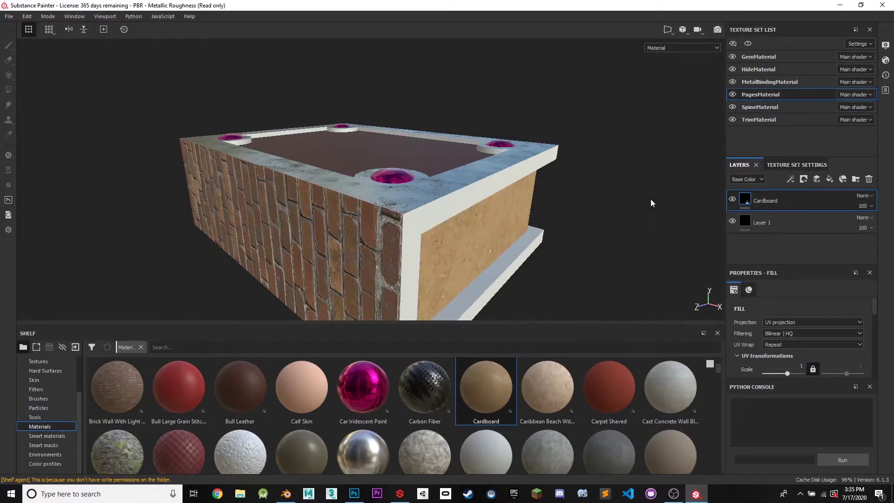
left_click_drag(650, 199, 558, 166, "alt")
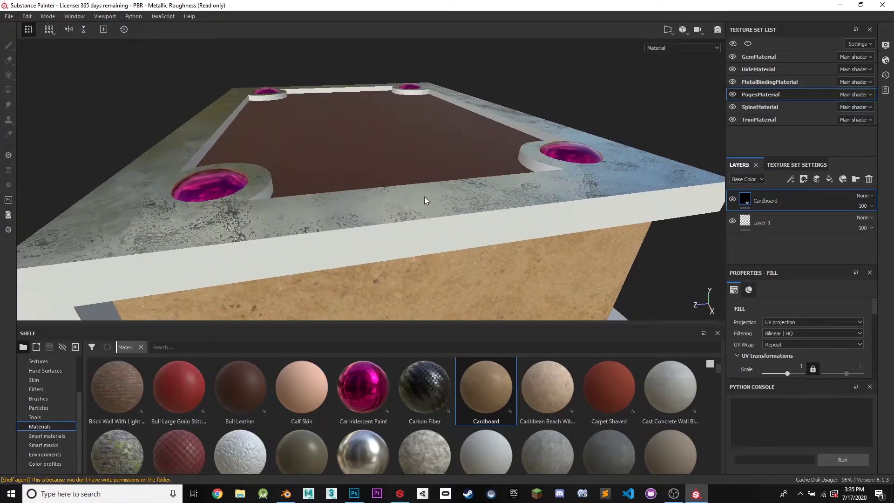
left_click_drag(424, 200, 436, 217, "alt")
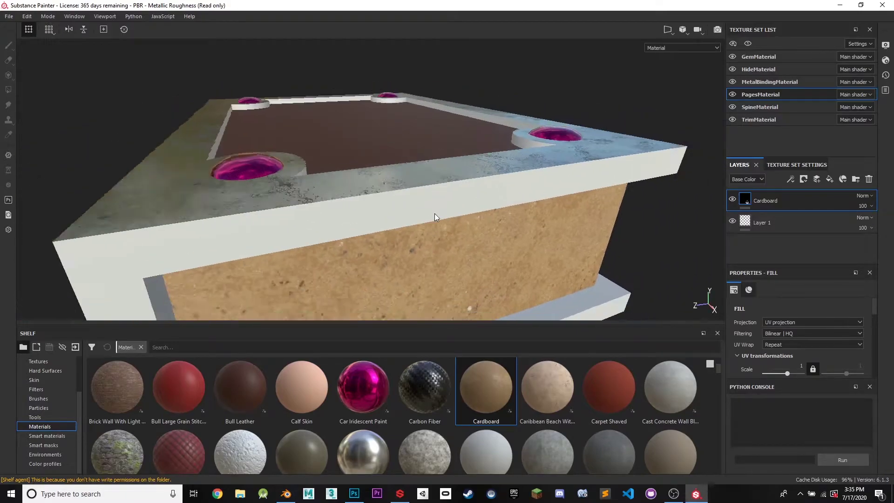
scroll(434, 214, "down", 3)
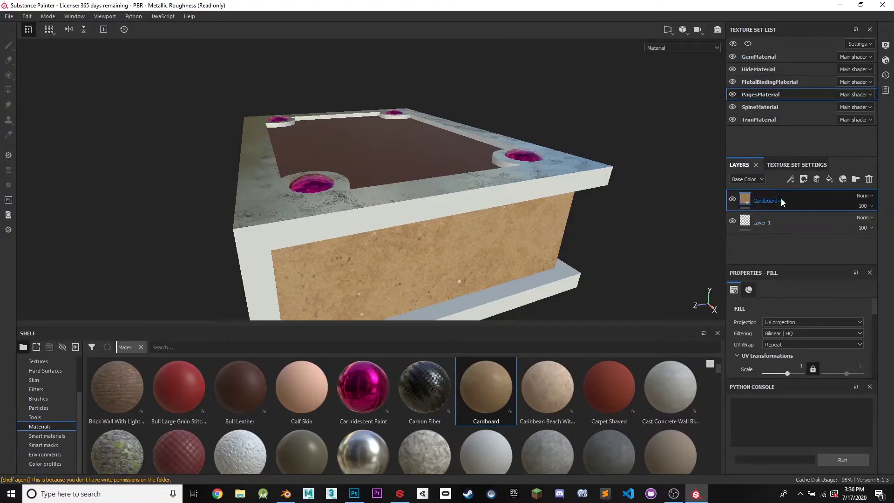
Delete the Cardboard fill from the pages and the Brick Wall fill from the spine
left_click(868, 179)
left_click_drag(522, 199, 516, 144, "alt")
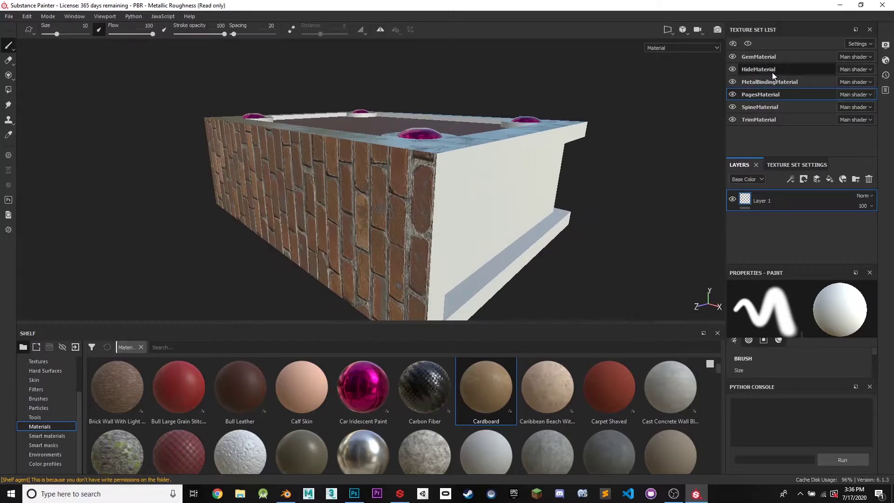
left_click(752, 107)
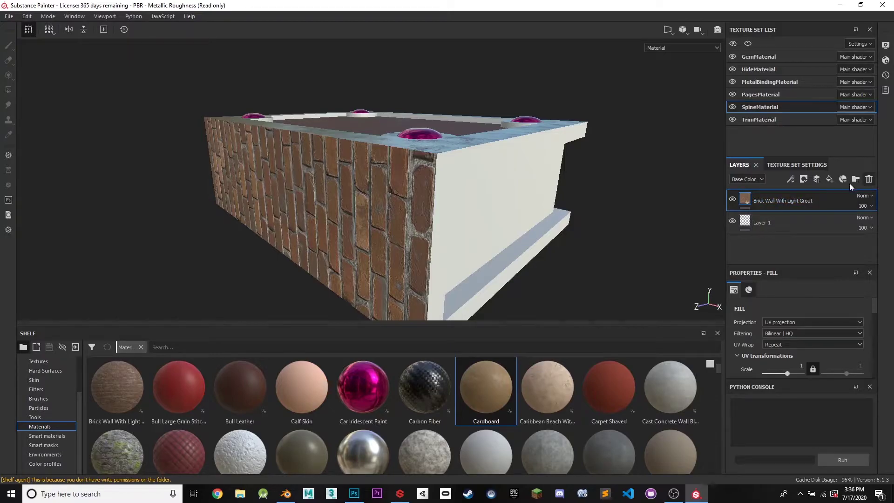
key("Delete")
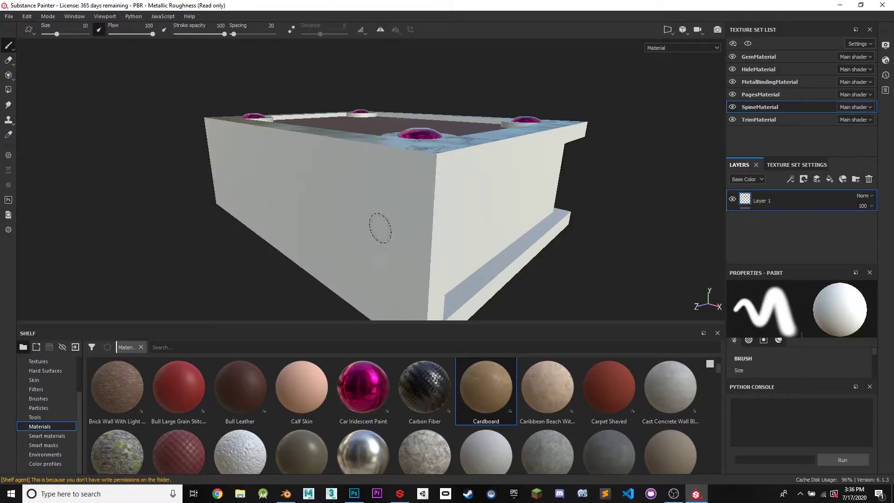
Set shelf thumbnails to Large and scroll the Materials list down to the iron materials
left_click(710, 364)
left_click(711, 374)
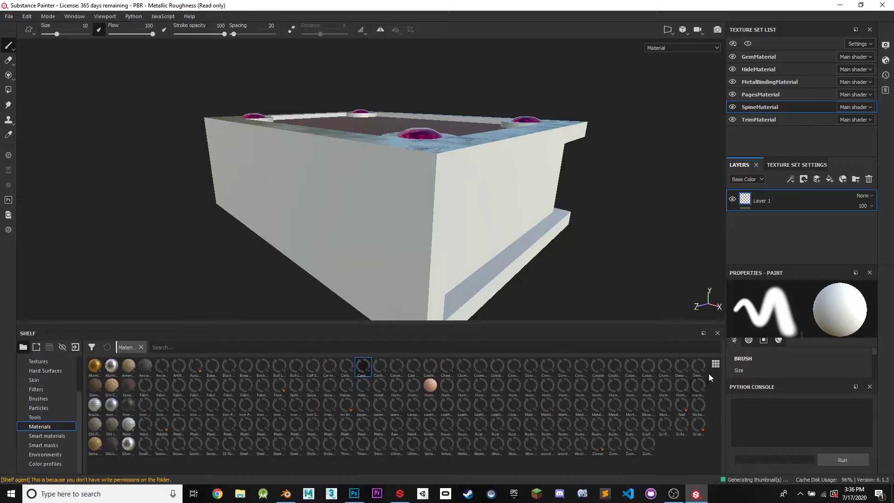
left_click(716, 365)
left_click(722, 396)
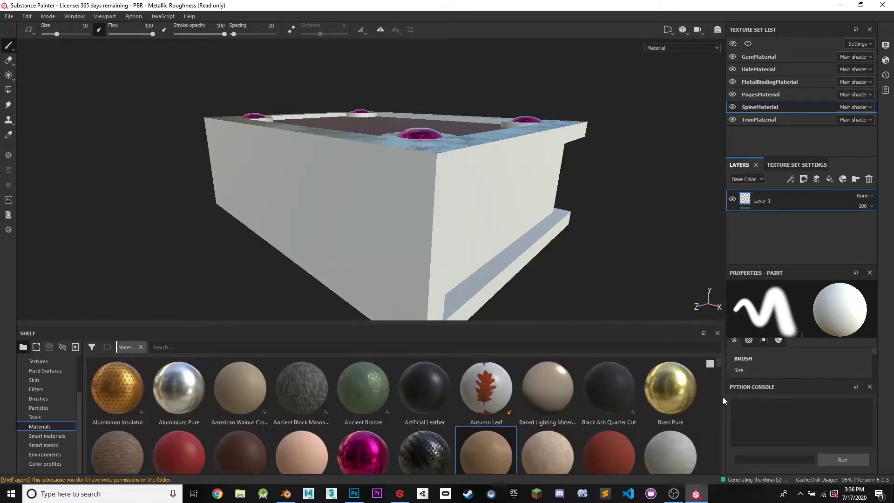
scroll(717, 366, "down", 1)
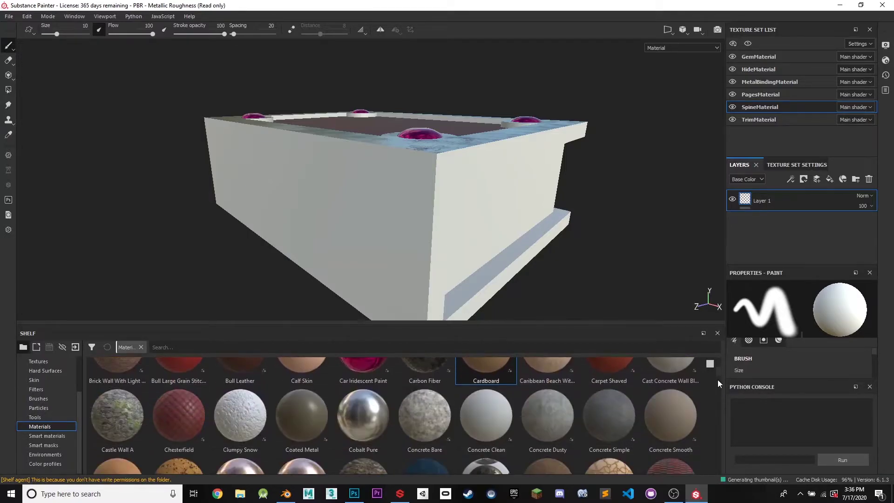
scroll(717, 384, "down", 1)
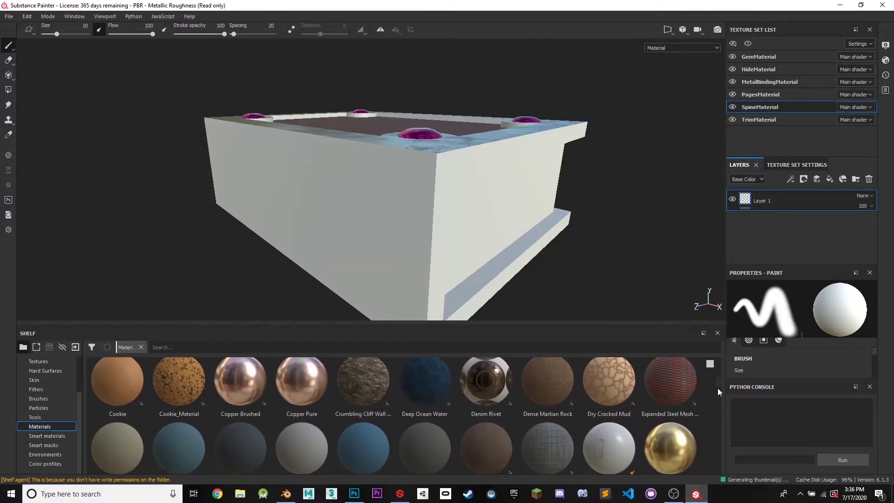
scroll(717, 391, "down", 1)
left_click_drag(717, 387, 720, 409)
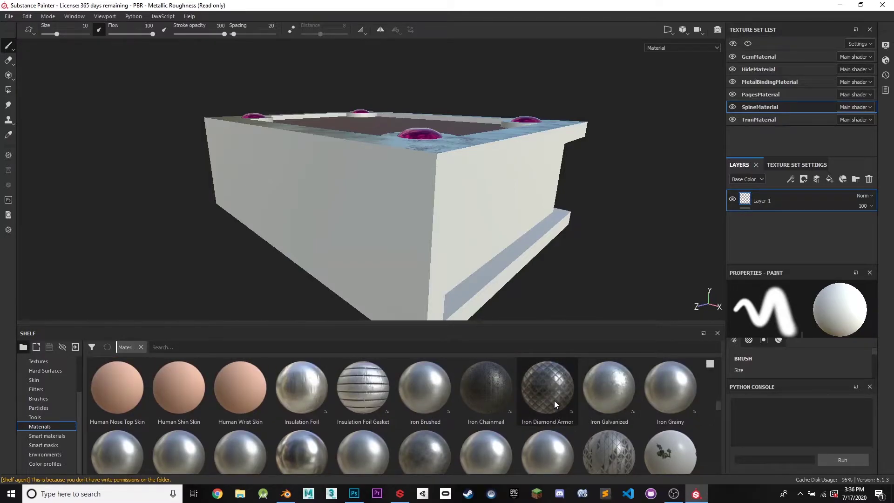
Drag Iron Galvanized onto the spine, metal binding and trim for a mottled galvanized finish
mouse_move(618, 396)
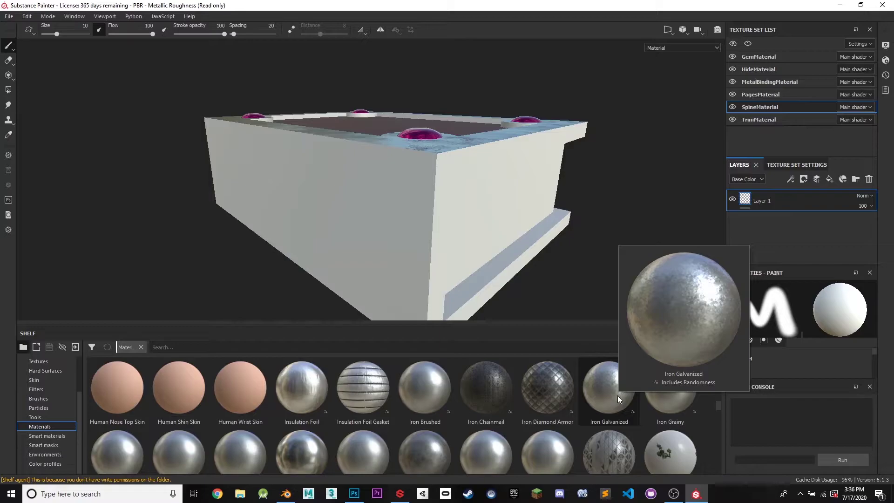
left_click_drag(617, 395, 369, 214)
left_click_drag(494, 259, 478, 251, "alt")
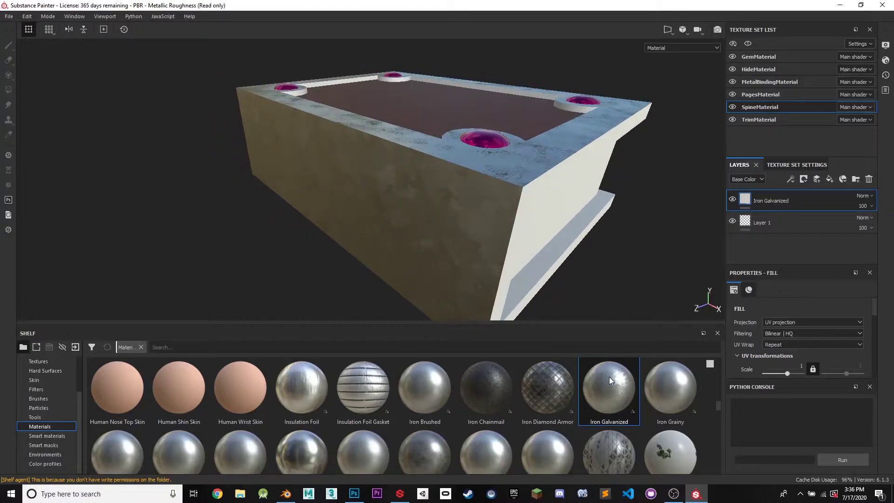
left_click_drag(609, 379, 526, 165)
left_click_drag(607, 370, 567, 242)
left_click_drag(644, 182, 449, 164, "alt")
scroll(467, 144, "up", 3)
scroll(466, 140, "down", 5)
right_click_drag(449, 161, 498, 111, "alt")
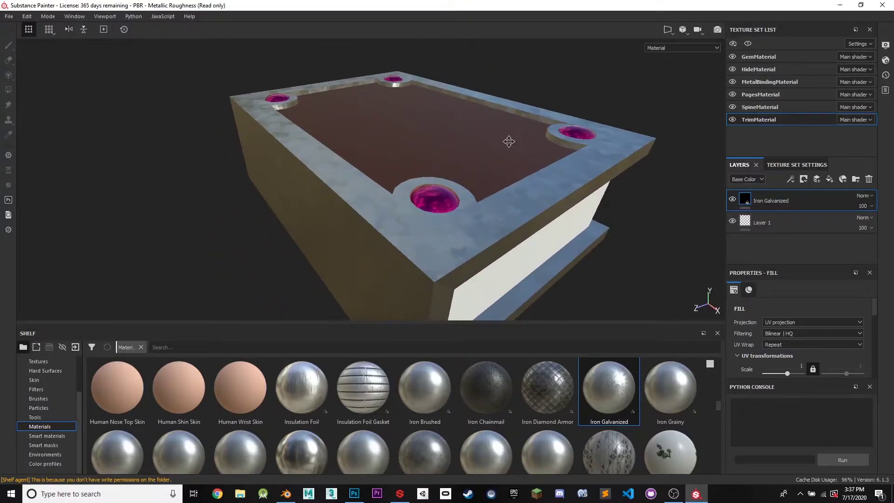
left_click_drag(508, 141, 549, 219, "alt")
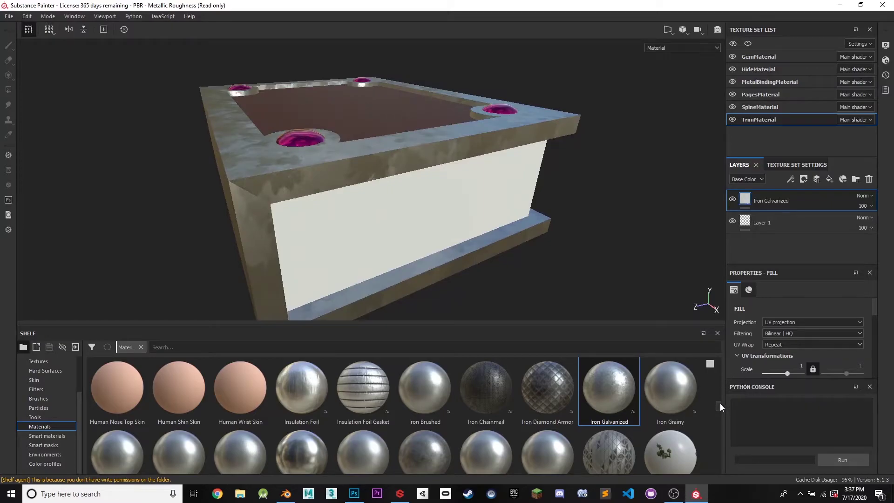
left_click_drag(719, 403, 718, 460)
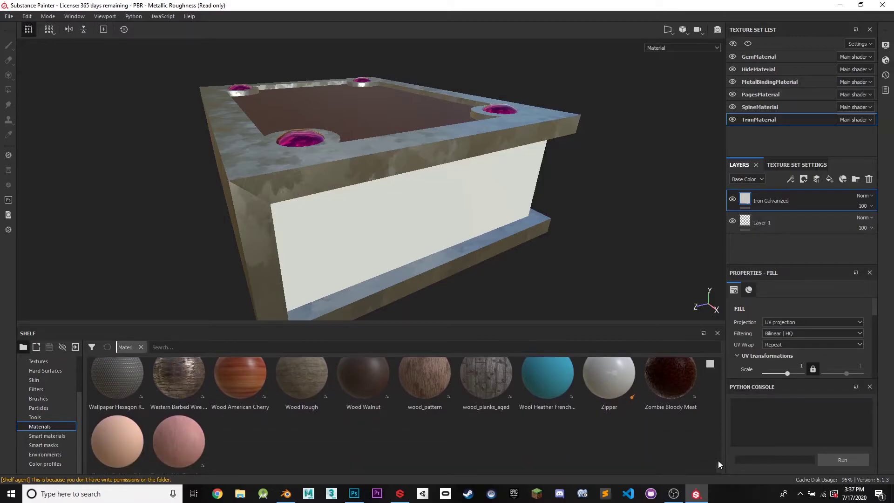
Drop wood_planks_aged on the pages, delete that layer, and apply wood_pattern instead
mouse_move(414, 394)
left_mouse_down()
mouse_move(425, 371)
mouse_move(399, 231)
mouse_move(424, 388)
left_mouse_up()
left_click_drag(493, 385, 410, 215)
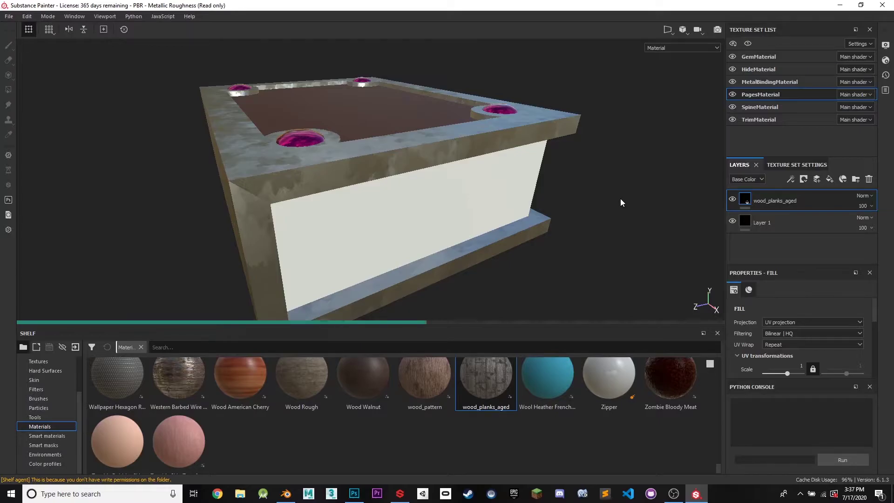
left_click_drag(620, 198, 613, 298, "alt")
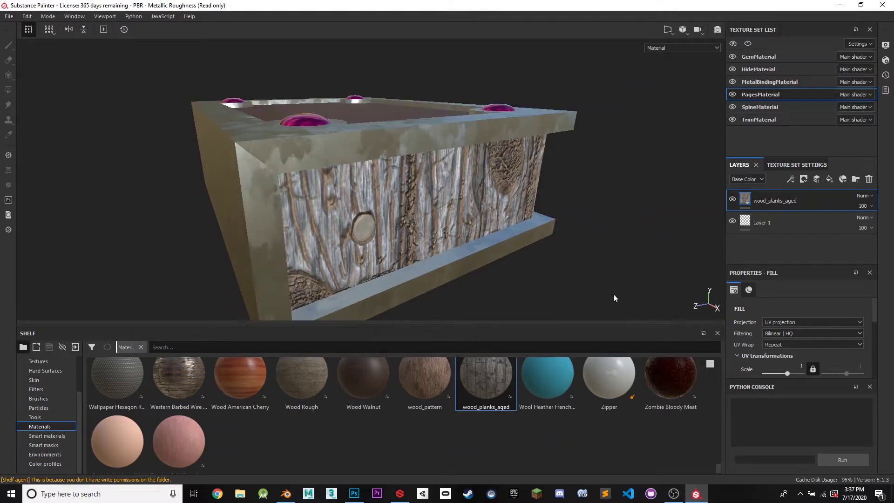
left_click(869, 178)
left_click(410, 382)
left_click_drag(411, 382, 372, 226)
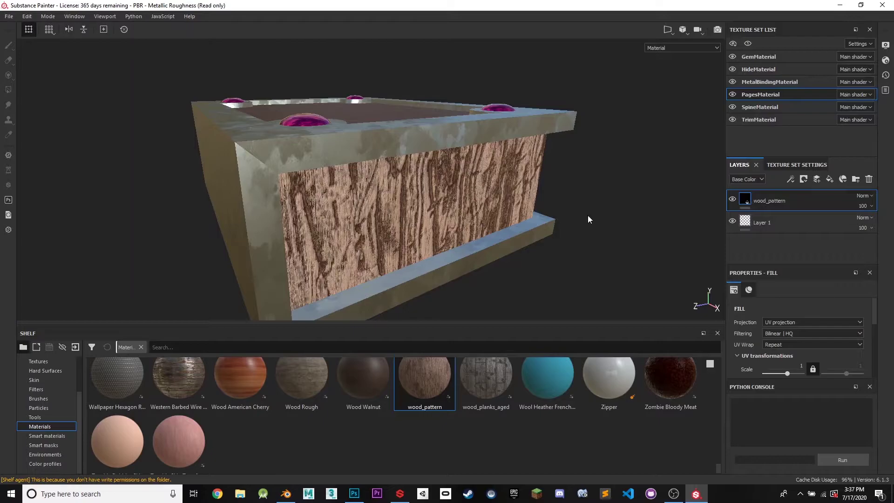
left_click_drag(588, 215, 559, 163, "alt")
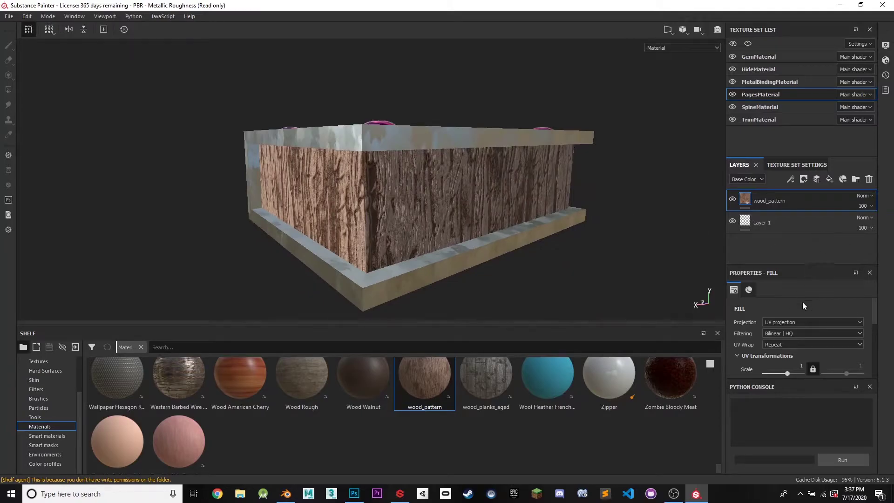
Set the wood_pattern fill's UV Rotation to 90 and UV Scale to 0.3
left_click_drag(874, 313, 875, 332)
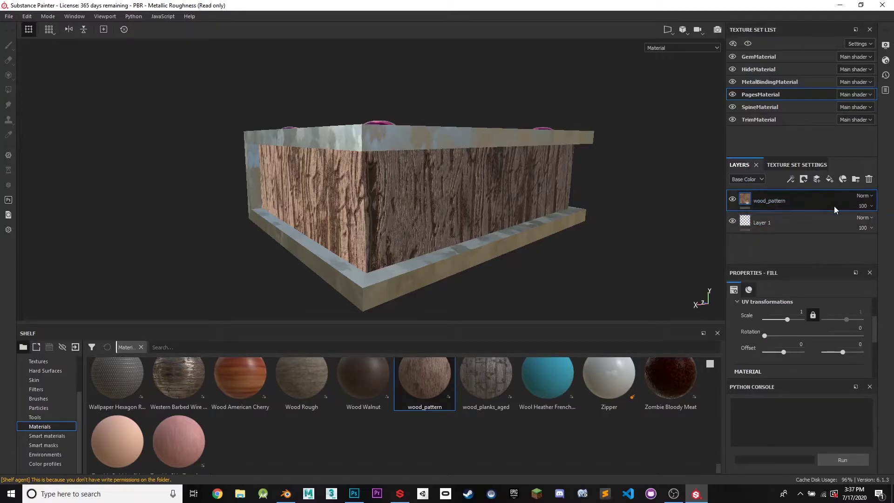
left_click_drag(766, 339, 798, 342)
left_click(854, 327)
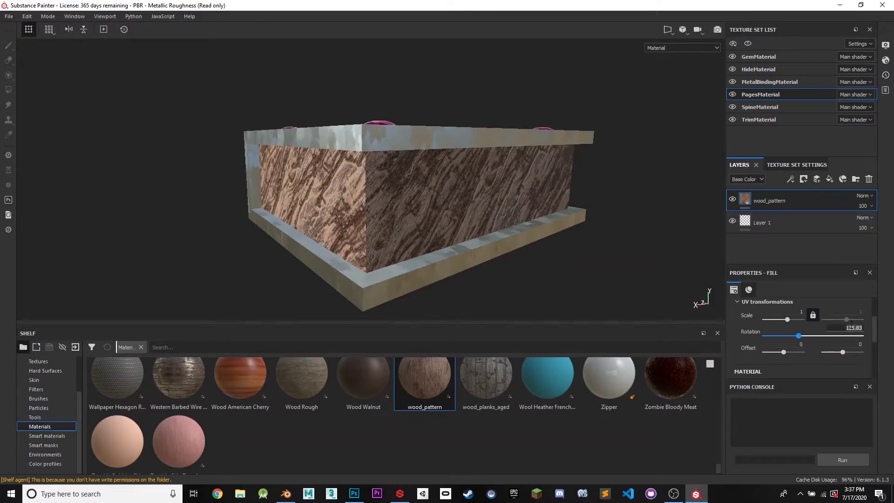
key("Return")
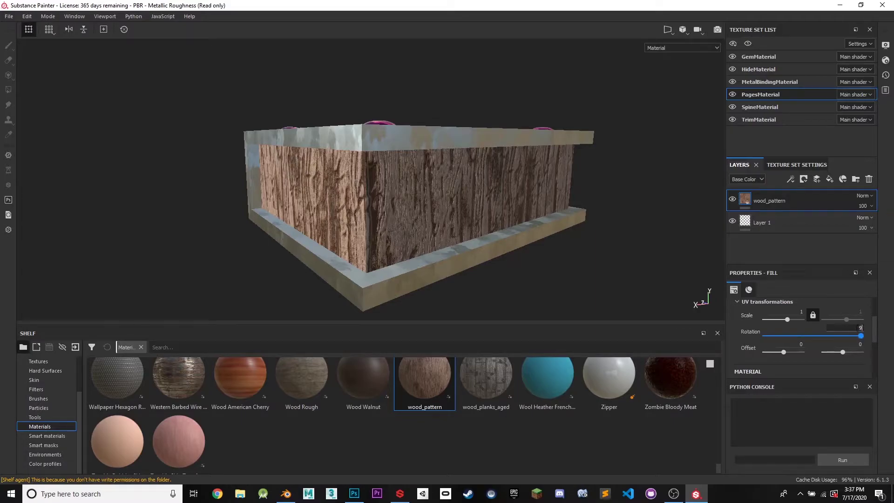
key("Return")
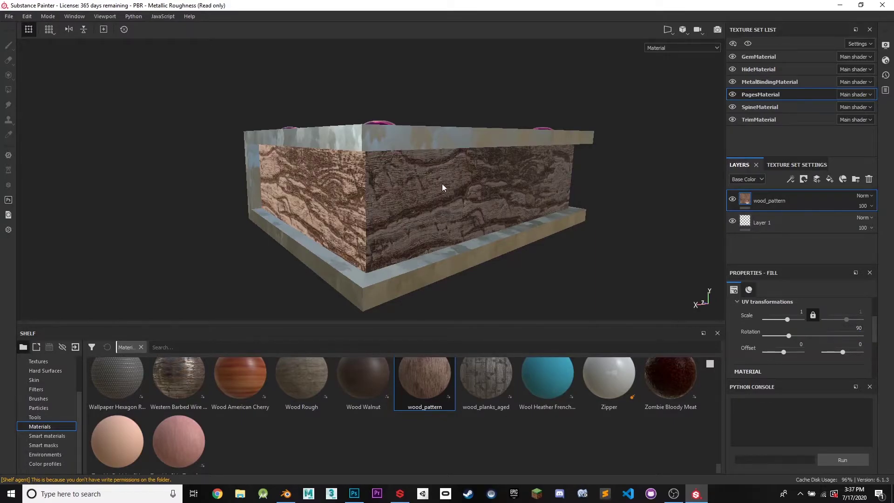
left_click_drag(787, 318, 785, 321)
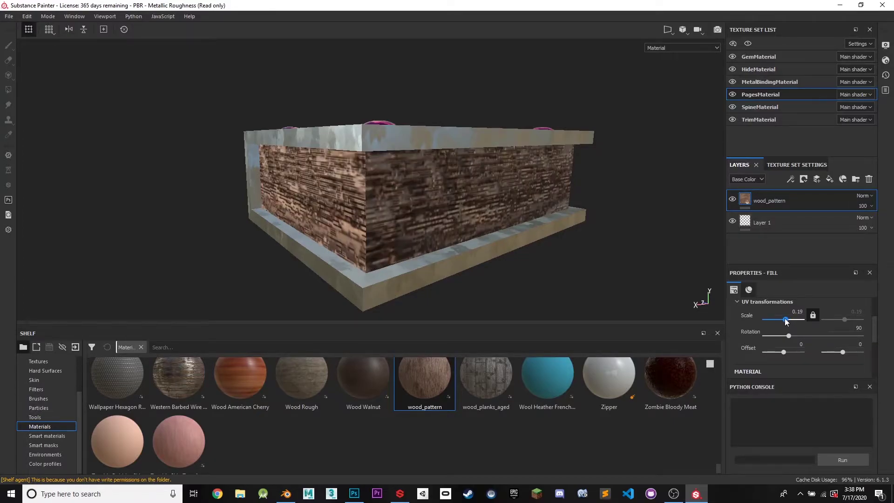
double_click(792, 311)
key("Return")
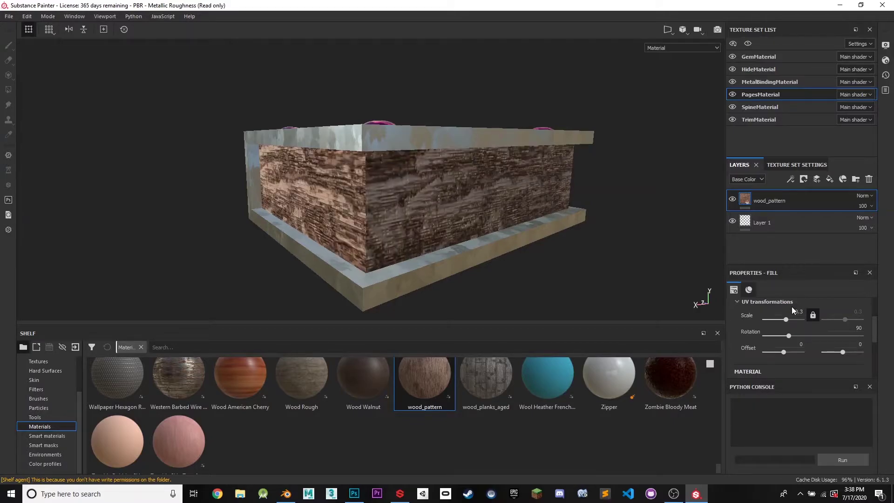
Orbit and zoom around the book to check the reoriented page grain
mouse_move(403, 140)
left_mouse_down("alt")
mouse_move(470, 114)
mouse_move(519, 161)
mouse_move(638, 132)
mouse_move(602, 141)
mouse_move(595, 119)
mouse_move(345, 129)
mouse_move(564, 162)
mouse_move(513, 105)
mouse_move(428, 116)
mouse_move(502, 124)
mouse_move(418, 144)
left_mouse_up("alt")
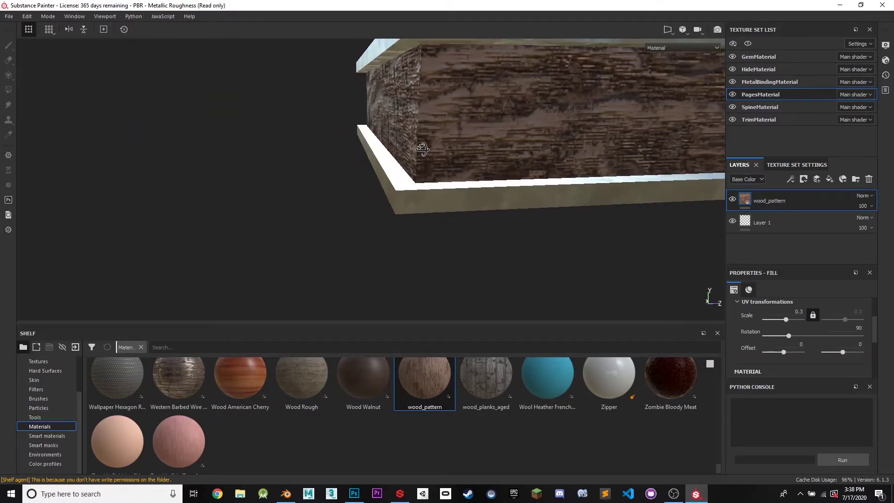
scroll(419, 144, "up", 5)
scroll(576, 152, "down", 5)
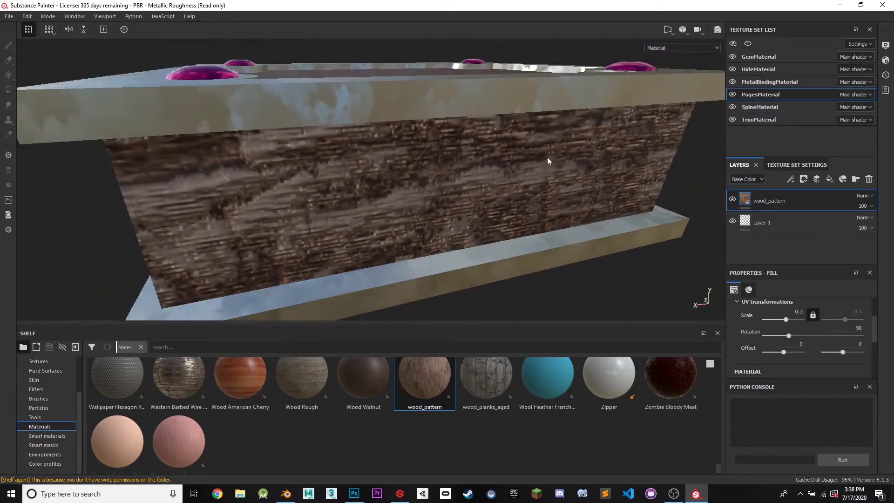
left_click_drag(549, 159, 514, 180, "alt")
scroll(601, 183, "up", 3)
left_click_drag(600, 183, 565, 146, "alt")
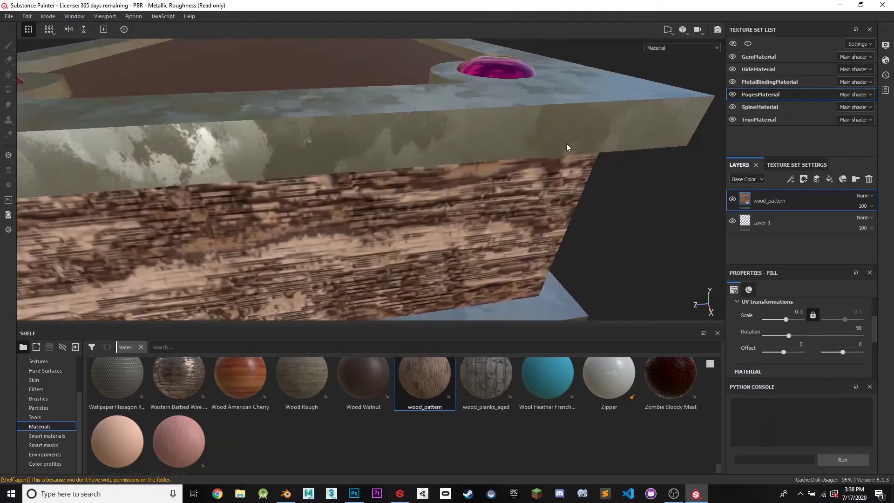
scroll(564, 146, "down", 3)
middle_click_drag(560, 149, 436, 144, "alt")
left_click_drag(436, 144, 577, 85, "alt")
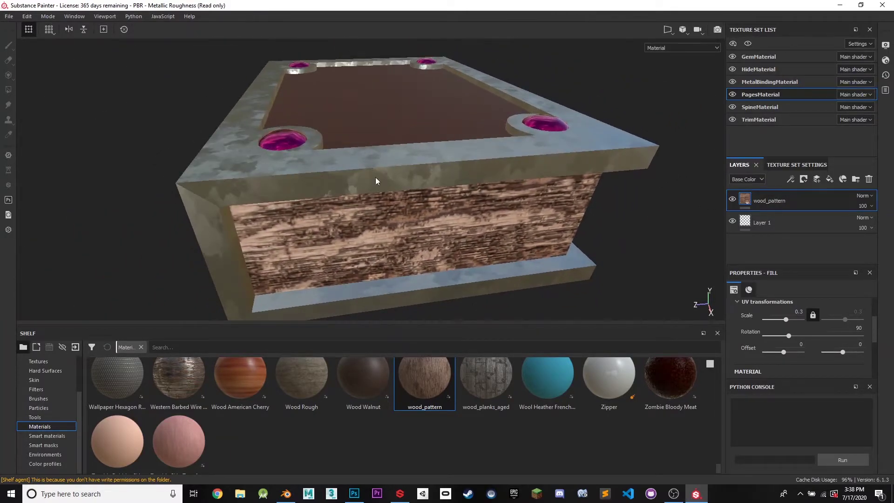
left_click_drag(376, 181, 483, 157, "alt")
scroll(418, 146, "up", 2)
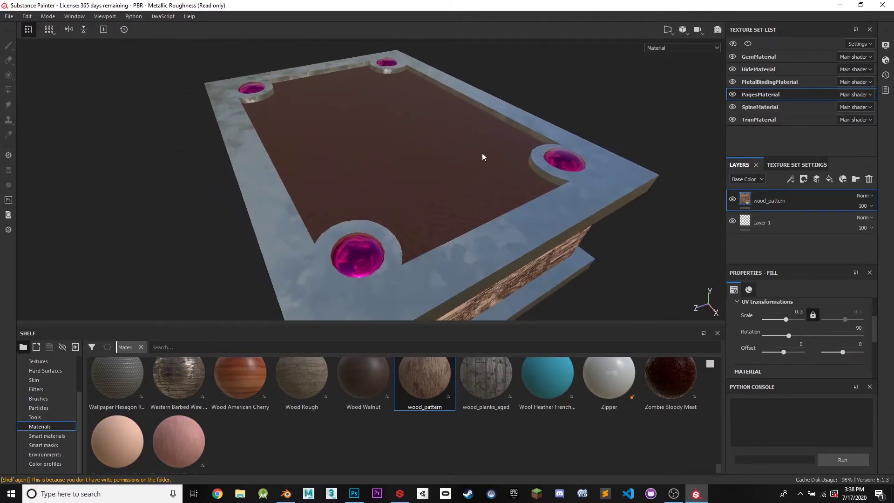
middle_click_drag(483, 157, 584, 200, "alt")
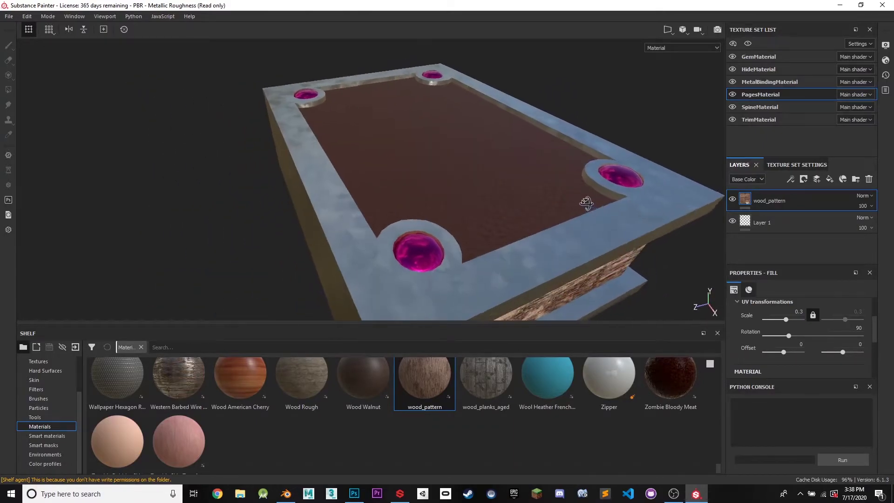
Check the texture layout in Photoshop, then view the cover from a higher angle in Substance Painter
left_click(354, 493)
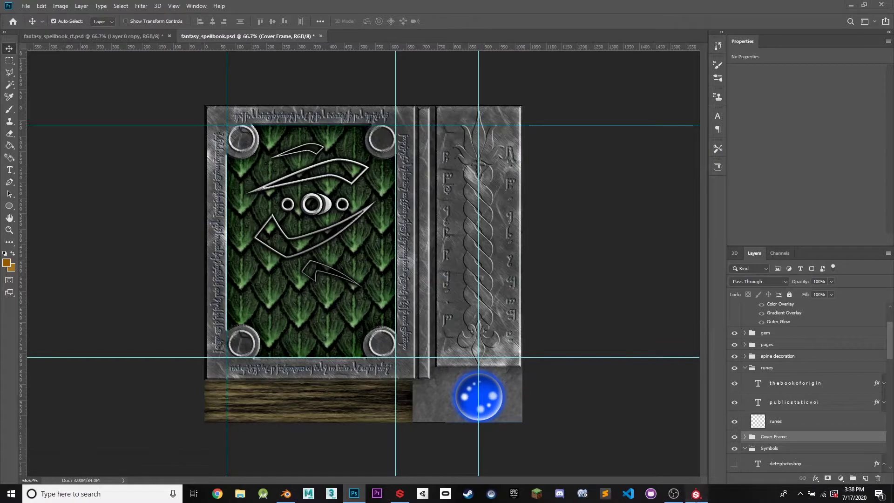
left_click(695, 493)
middle_click_drag(576, 214, 549, 195, "alt")
left_click_drag(549, 195, 447, 209, "alt")
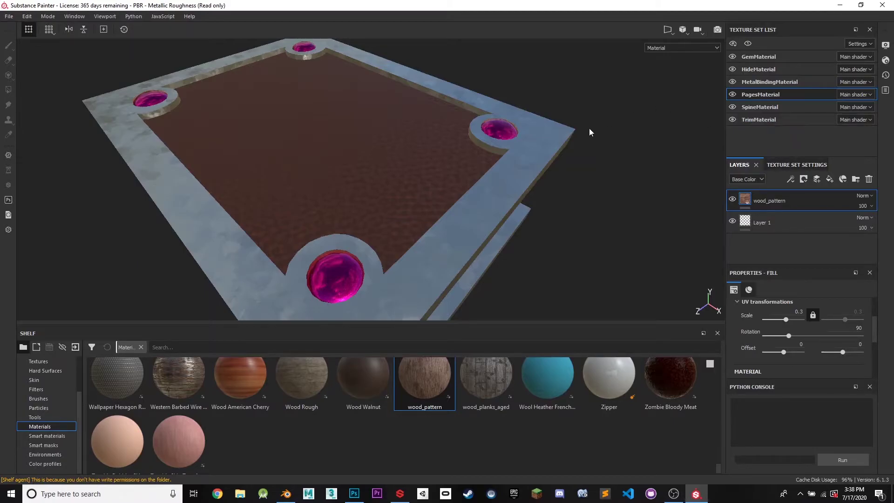
On MetalBindingMaterial, delete the Steel Painted Scraped Green group
left_click(757, 82)
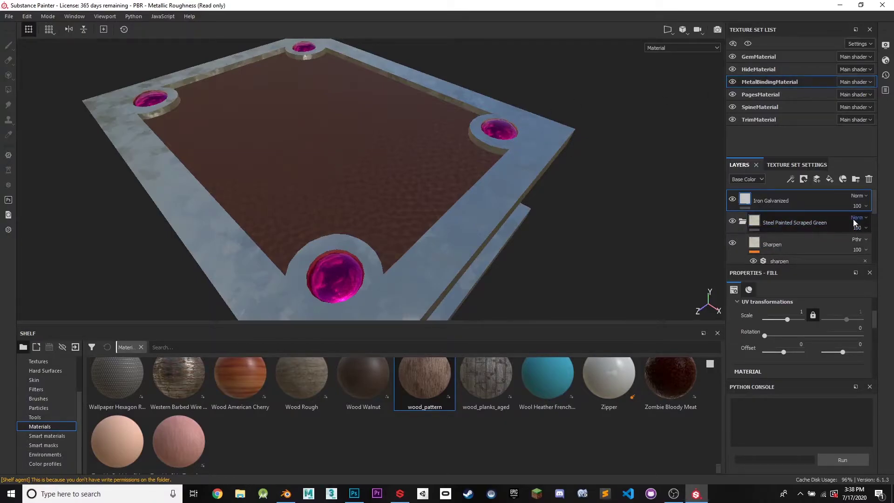
left_click(813, 232)
double_click(810, 223)
scroll(810, 223, "down", 2)
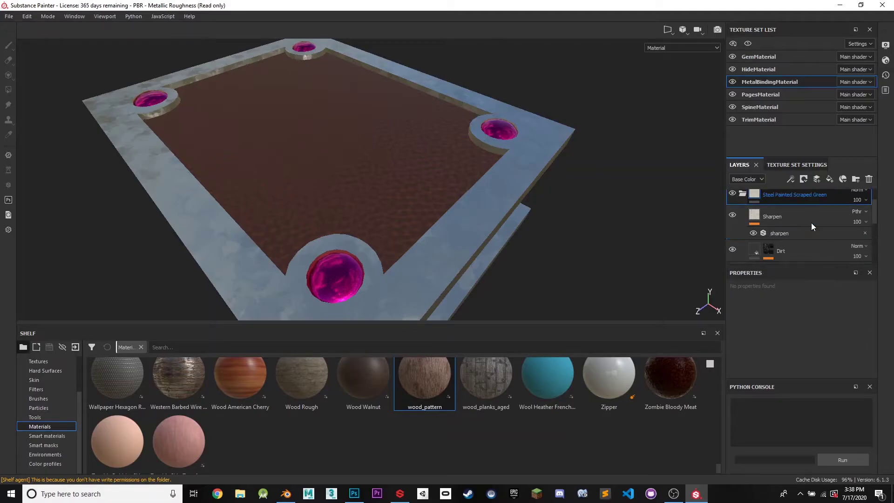
scroll(811, 222, "up", 2)
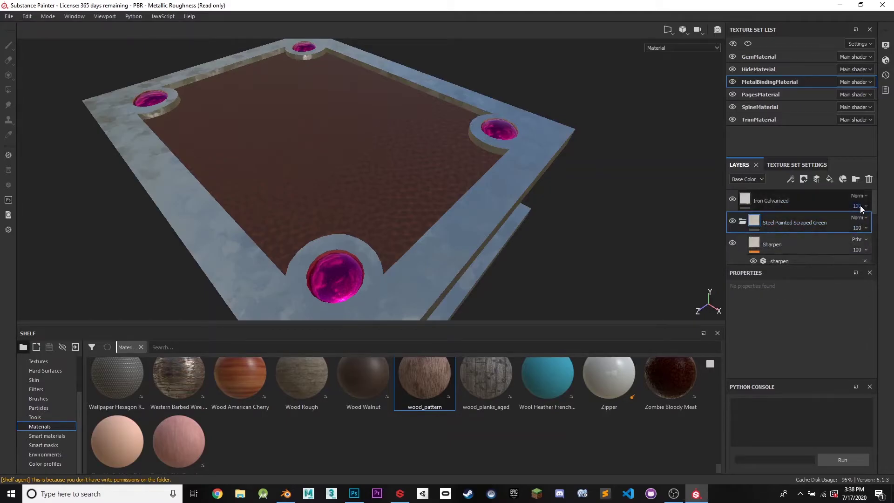
left_click(867, 180)
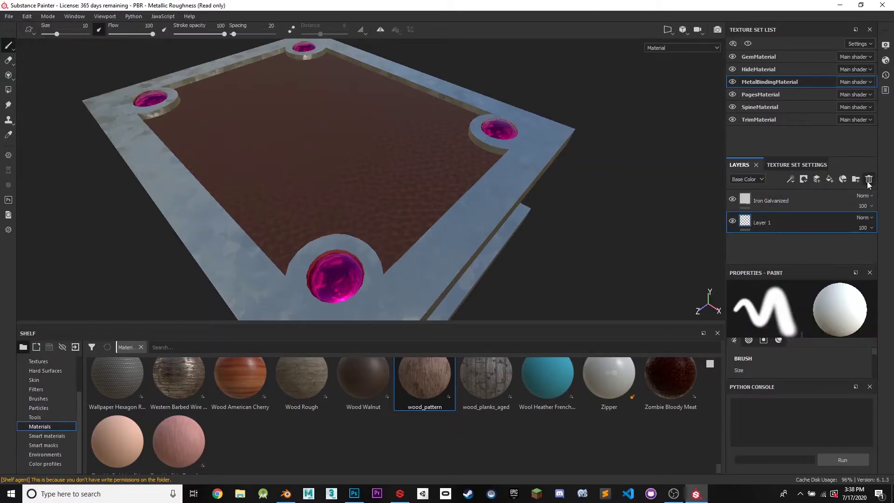
Switch the Iron Galvanized fill layer's material to Steel Rough
left_click(792, 201)
left_click_drag(594, 194, 377, 306, "alt")
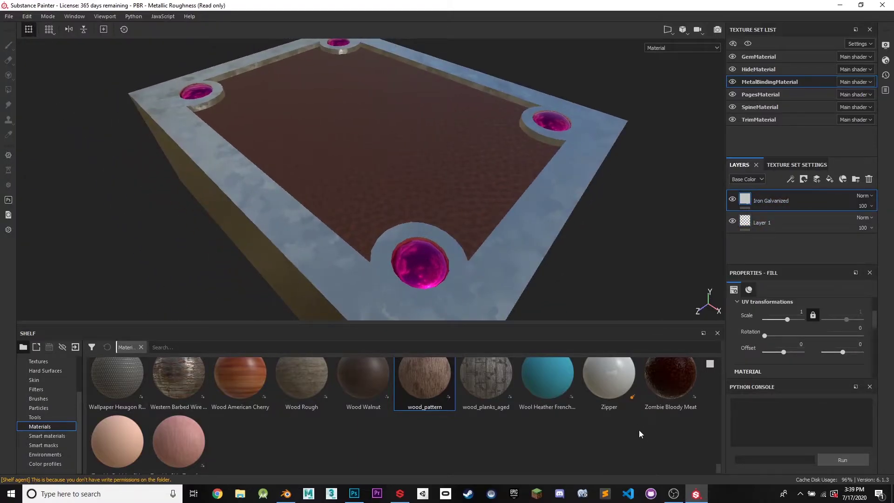
left_click_drag(719, 468, 721, 448)
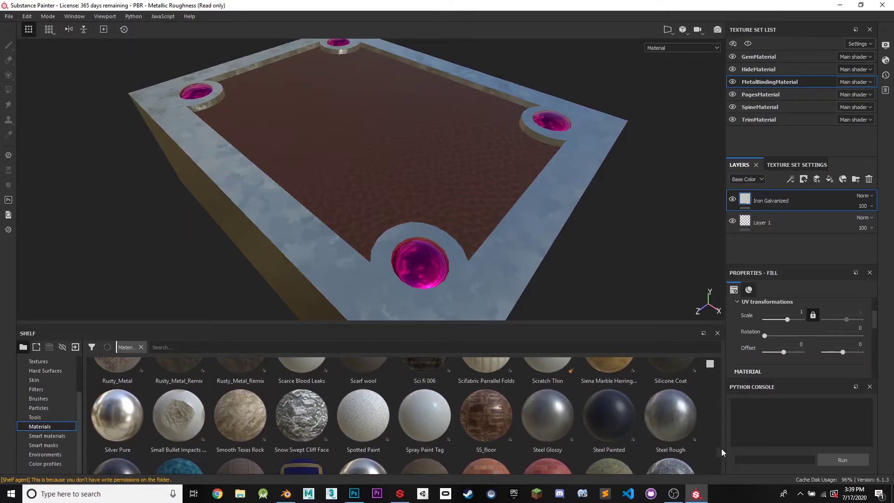
left_click(643, 404)
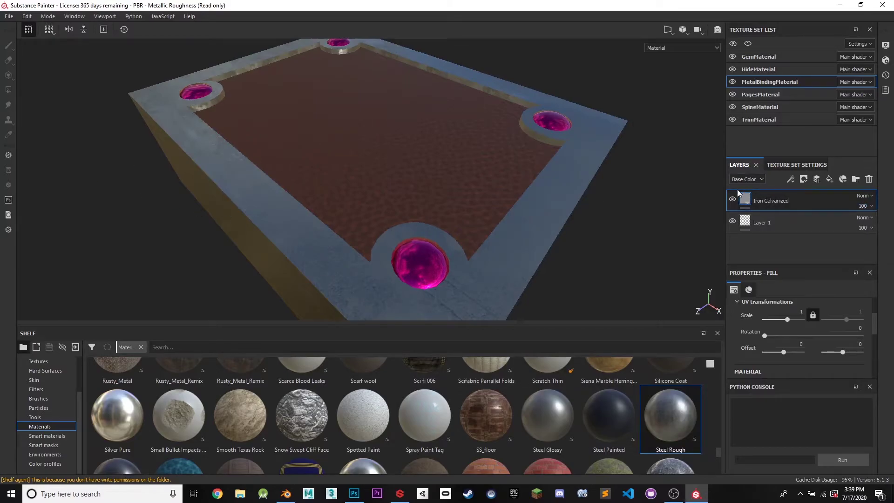
Add a new paint layer on the metal binding and set the brush size to 4
left_click(817, 180)
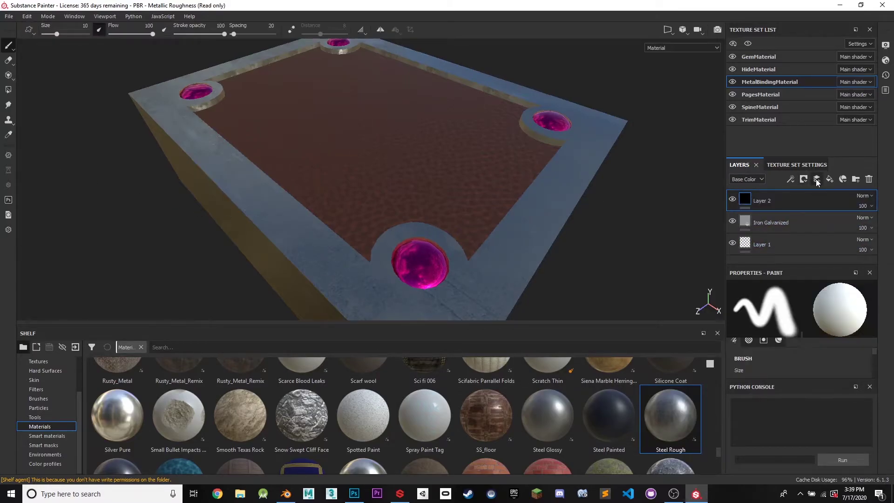
left_click(10, 43)
left_click_drag(58, 33, 51, 34)
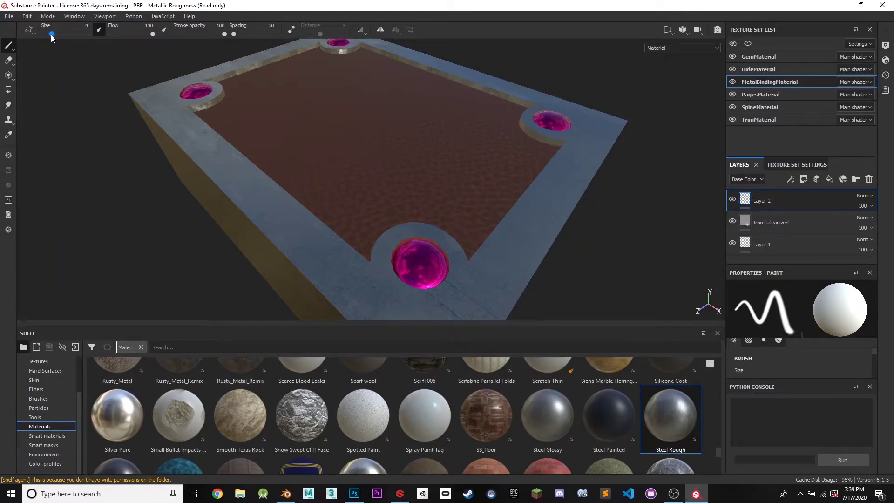
Paint thin dark scuff marks on the binding rim, undoing the stray strokes
left_click_drag(222, 166, 260, 198)
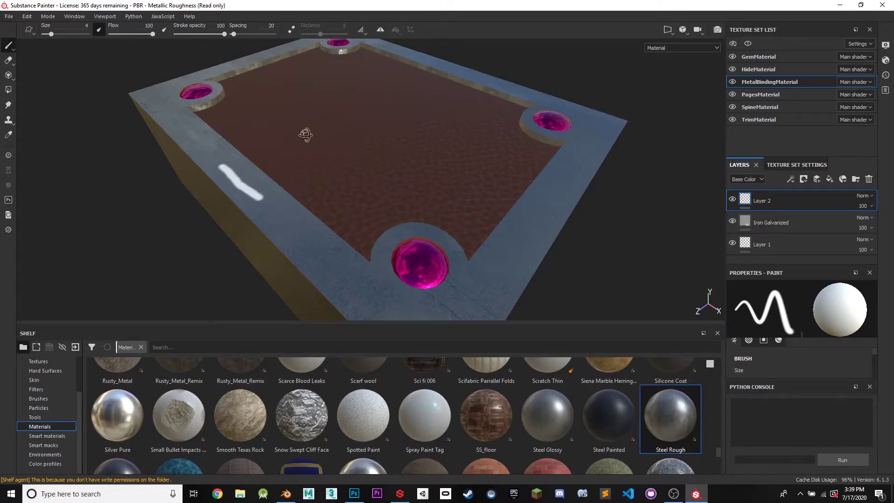
left_click_drag(306, 135, 409, 106, "alt")
middle_click_drag(409, 106, 266, 111, "alt")
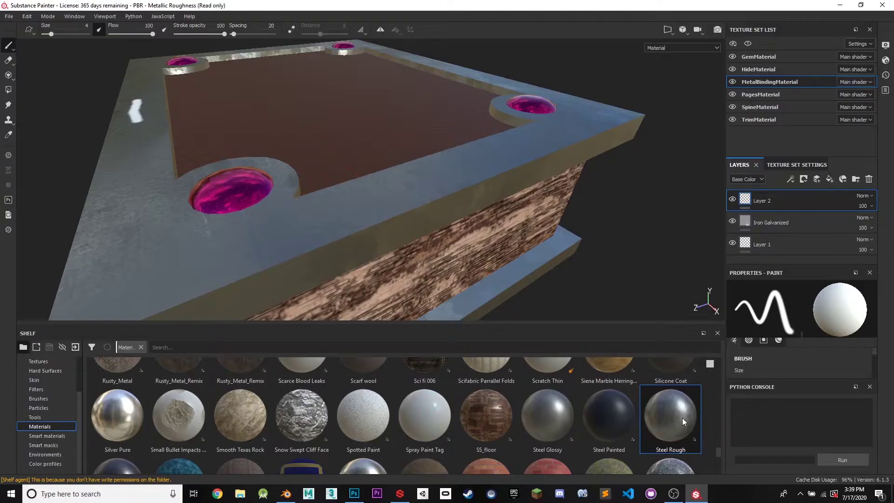
left_click_drag(142, 145, 143, 174)
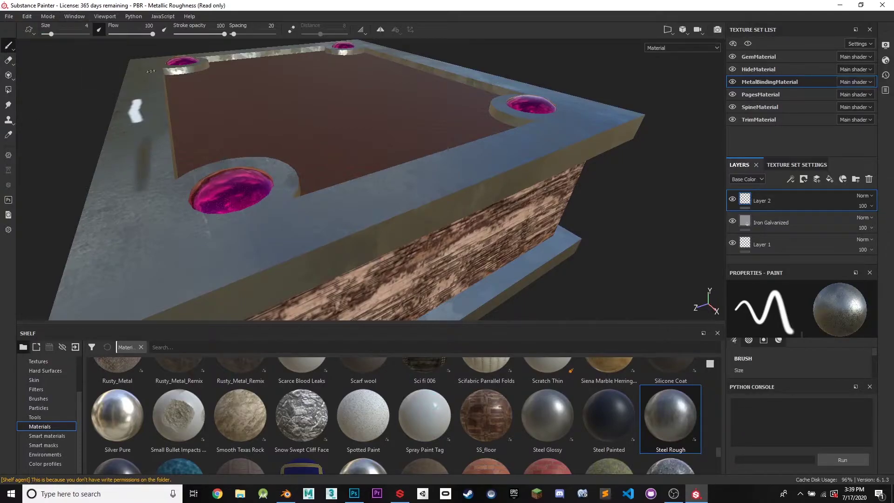
key("ctrl+z")
key("ctrl+z")
mouse_move(132, 159)
left_mouse_down()
mouse_move(135, 194)
mouse_move(141, 151)
mouse_move(165, 152)
mouse_move(242, 125)
mouse_move(237, 131)
mouse_move(391, 135)
mouse_move(384, 179)
mouse_move(372, 129)
mouse_move(352, 148)
mouse_move(394, 124)
left_mouse_up()
mouse_move(325, 145)
left_mouse_down("alt")
mouse_move(271, 136)
mouse_move(384, 111)
left_mouse_up("alt")
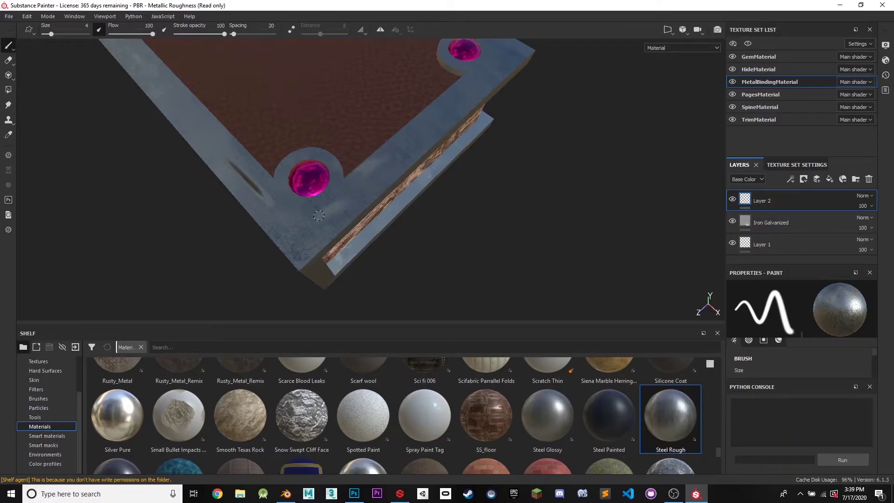
mouse_move(307, 231)
left_mouse_down()
mouse_move(301, 215)
mouse_move(304, 223)
left_mouse_up()
left_click_drag(610, 85, 385, 54, "alt")
left_click_drag(384, 89, 368, 202, "alt")
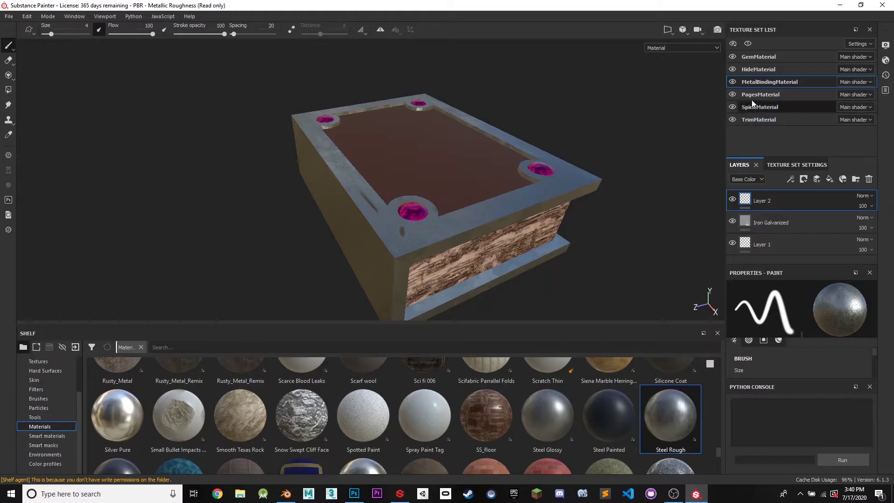
On HideMaterial, apply Lizard Scales to the Bull Leather fill and add a paint layer above
left_click(755, 69)
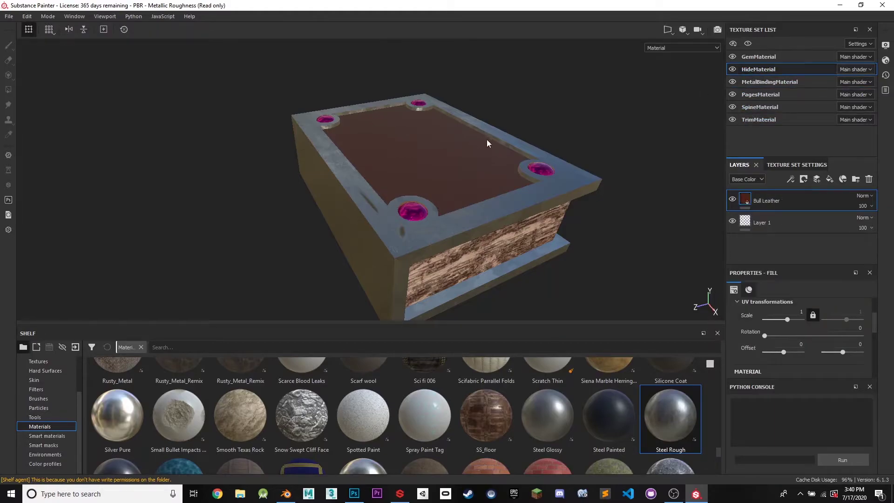
left_click_drag(488, 142, 476, 195, "alt")
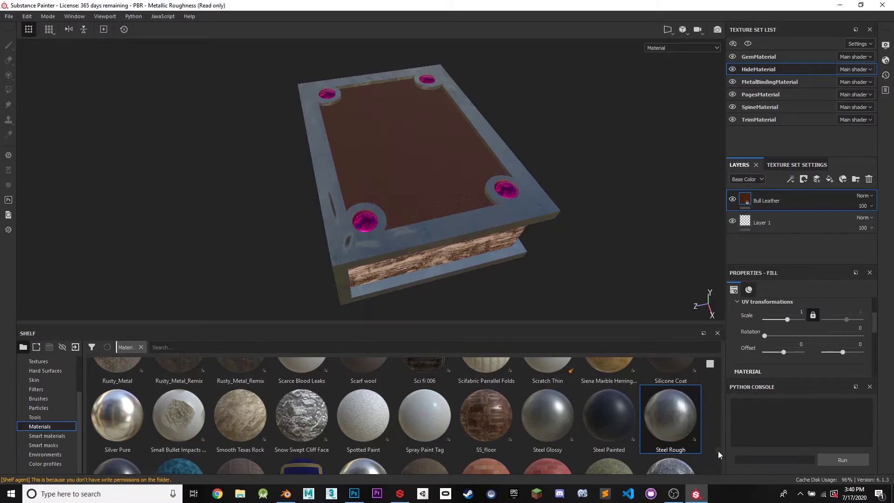
left_click_drag(717, 450, 720, 417)
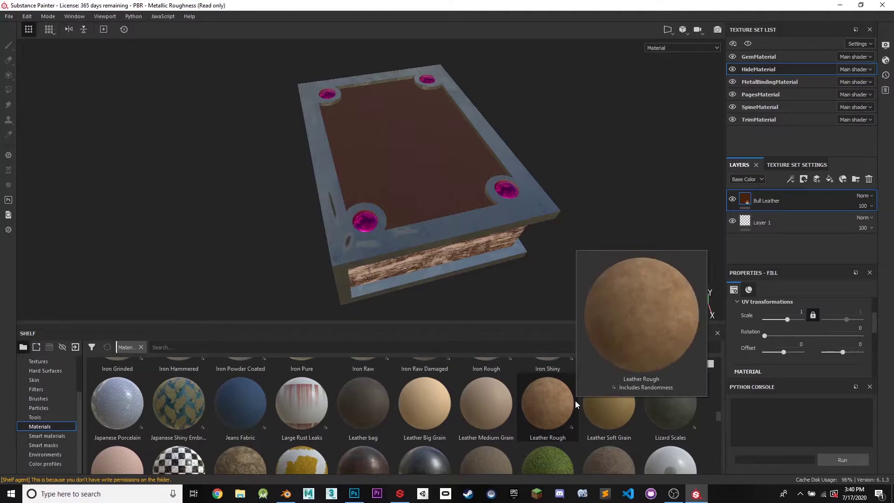
left_click(670, 410)
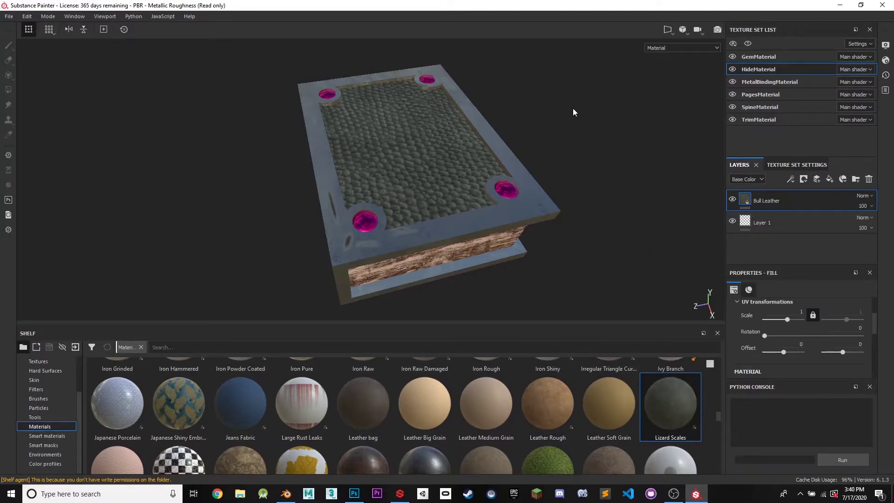
mouse_move(574, 110)
left_mouse_down("alt")
mouse_move(574, 136)
mouse_move(535, 140)
mouse_move(584, 159)
mouse_move(535, 154)
mouse_move(556, 137)
mouse_move(513, 160)
mouse_move(610, 160)
mouse_move(574, 146)
mouse_move(534, 151)
left_mouse_up("alt")
scroll(517, 160, "up", 5)
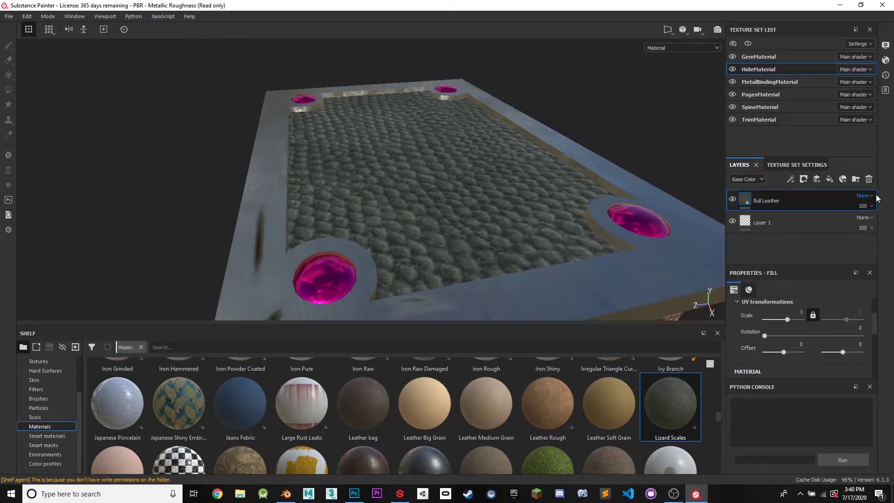
left_click(816, 179)
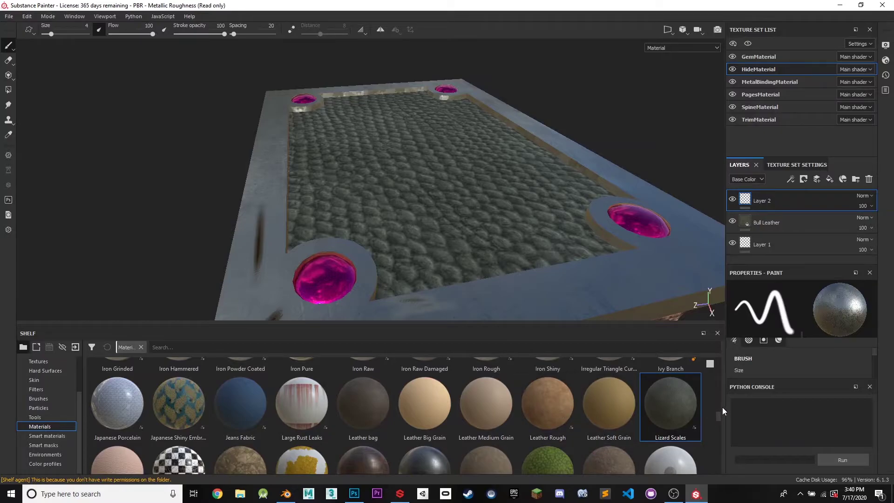
Set Bull Leather as the brush's paint material
scroll(431, 414, "down", 5)
scroll(426, 417, "up", 10)
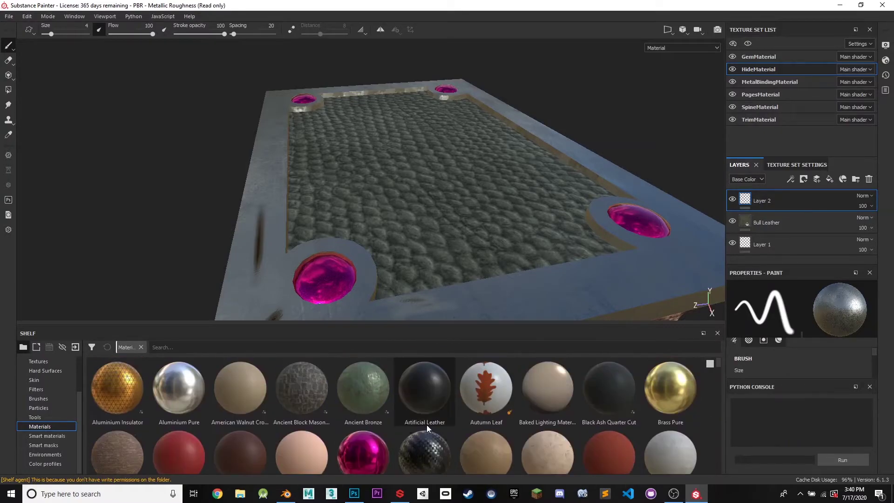
scroll(247, 438, "up", 3)
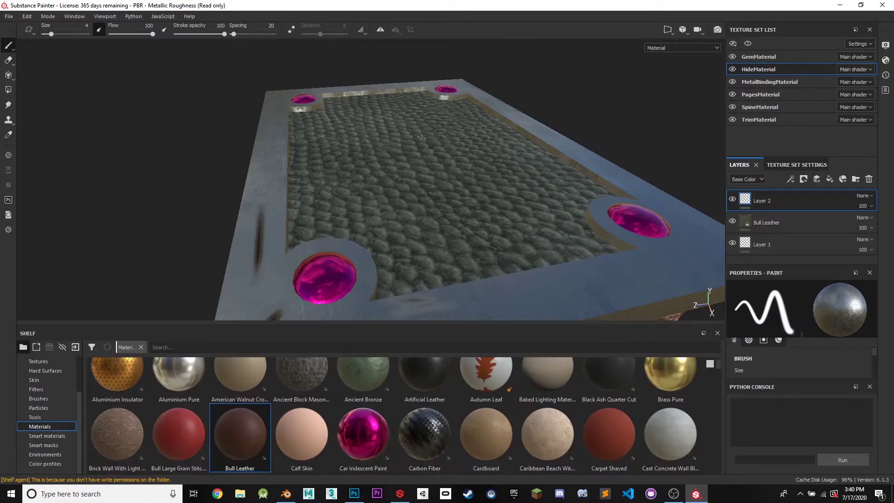
mouse_move(427, 130)
left_mouse_down("alt")
mouse_move(407, 110)
mouse_move(412, 130)
left_mouse_up("alt")
middle_click_drag(411, 130, 439, 181, "alt")
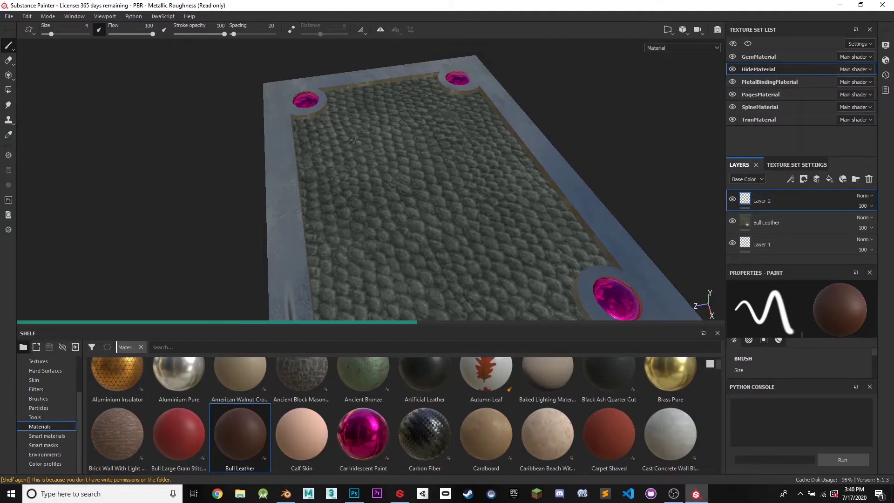
Paint two opposing curved dark red strokes and a central dot on the scaly cover
mouse_move(360, 167)
left_mouse_down()
mouse_move(386, 126)
mouse_move(448, 134)
left_mouse_up()
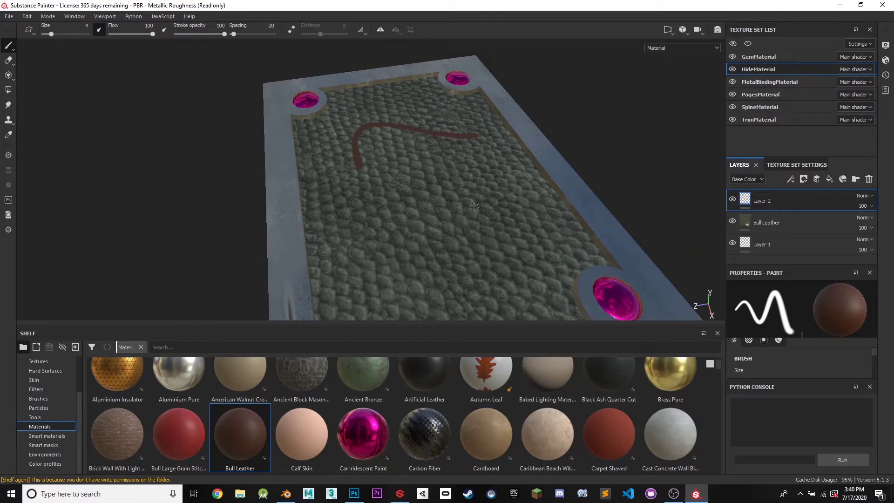
mouse_move(490, 190)
left_mouse_down()
mouse_move(479, 227)
mouse_move(387, 207)
mouse_move(456, 222)
left_mouse_up()
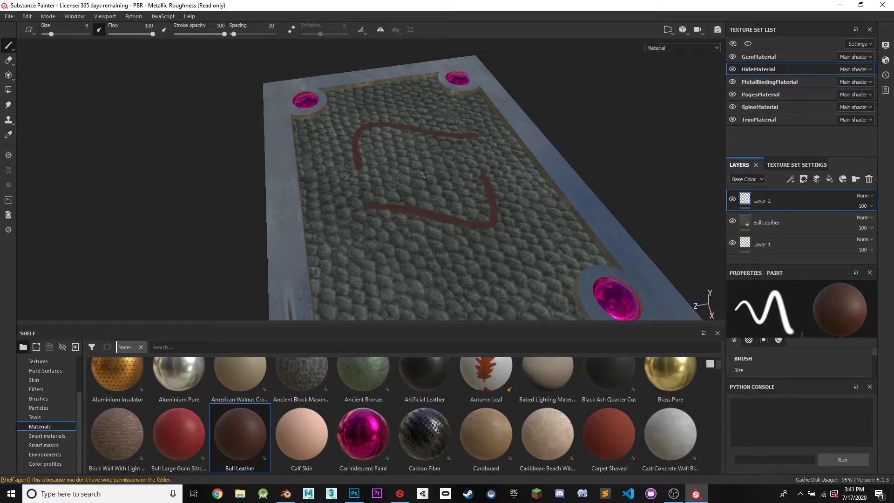
mouse_move(424, 174)
left_mouse_down()
mouse_move(414, 163)
mouse_move(435, 176)
mouse_move(430, 166)
left_mouse_up()
mouse_move(526, 251)
left_mouse_down("alt")
mouse_move(566, 173)
mouse_move(513, 209)
mouse_move(443, 163)
mouse_move(652, 168)
mouse_move(672, 225)
mouse_move(532, 243)
mouse_move(419, 181)
mouse_move(400, 140)
left_mouse_up("alt")
scroll(398, 156, "up", 5)
scroll(397, 156, "down", 5)
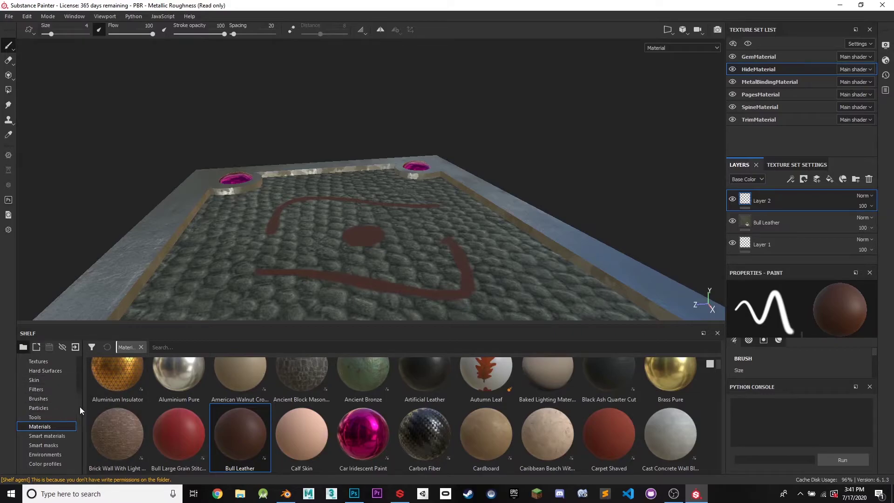
scroll(79, 406, "up", 1)
Choose the Broken Glass particle brush from the Shelf, framing both pink gems in view
left_click(56, 415)
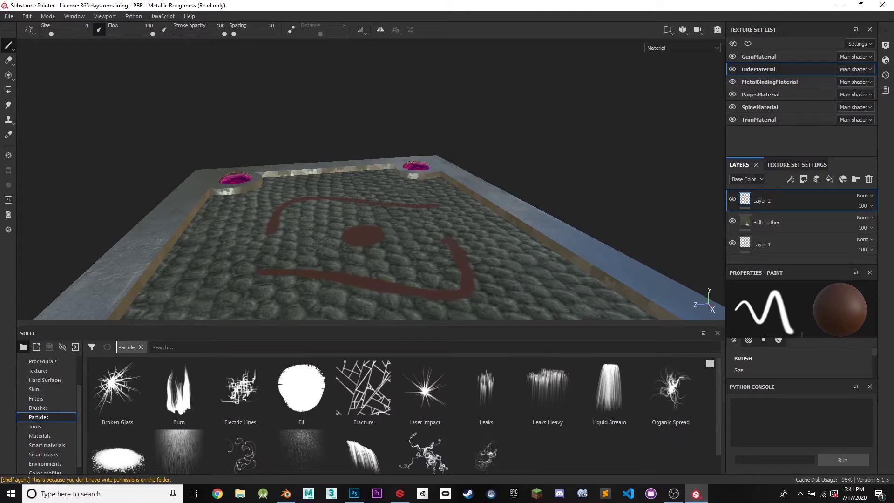
left_click_drag(391, 177, 438, 130, "alt")
scroll(437, 130, "up", 10)
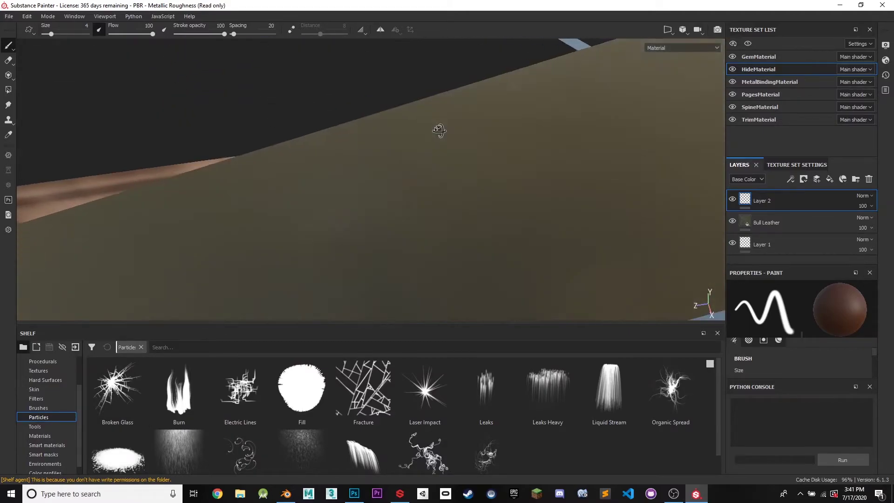
scroll(438, 130, "down", 8)
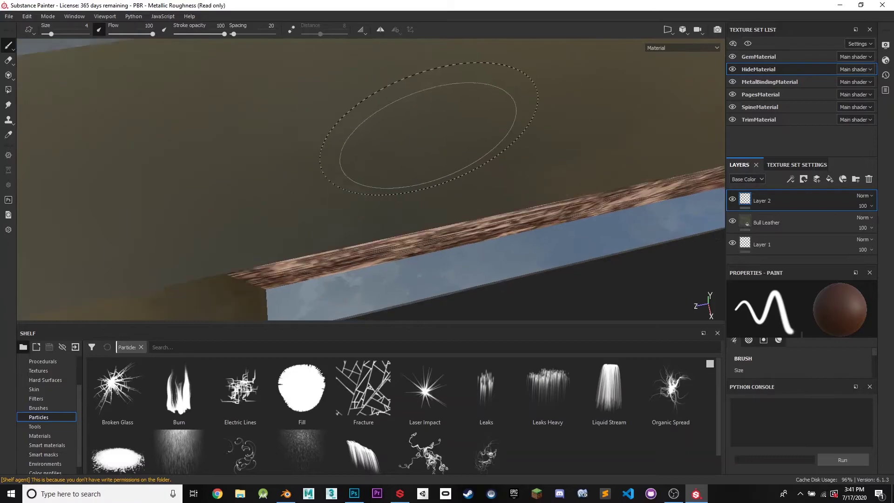
mouse_move(383, 150)
left_mouse_down("alt")
mouse_move(425, 142)
mouse_move(359, 95)
mouse_move(443, 274)
mouse_move(435, 163)
left_mouse_up("alt")
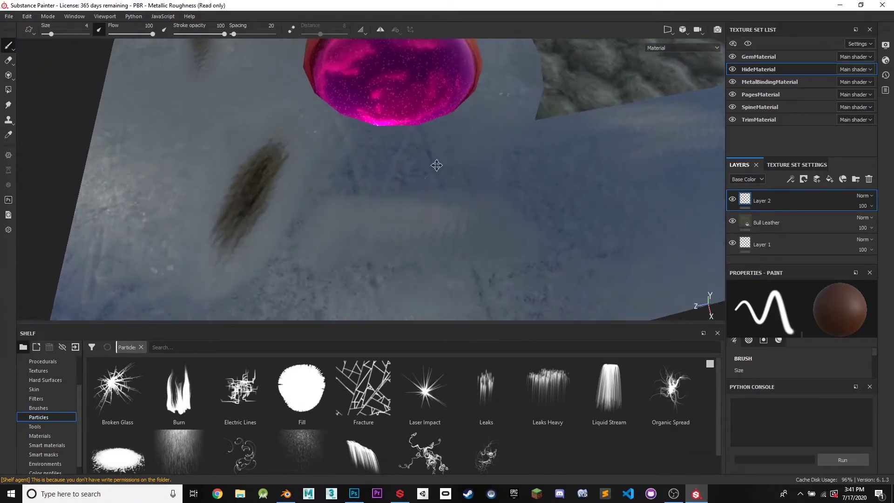
scroll(384, 281, "up", 4)
scroll(383, 281, "down", 3)
mouse_move(384, 281)
left_mouse_down("alt")
mouse_move(341, 255)
mouse_move(379, 259)
mouse_move(399, 226)
mouse_move(393, 250)
left_mouse_up("alt")
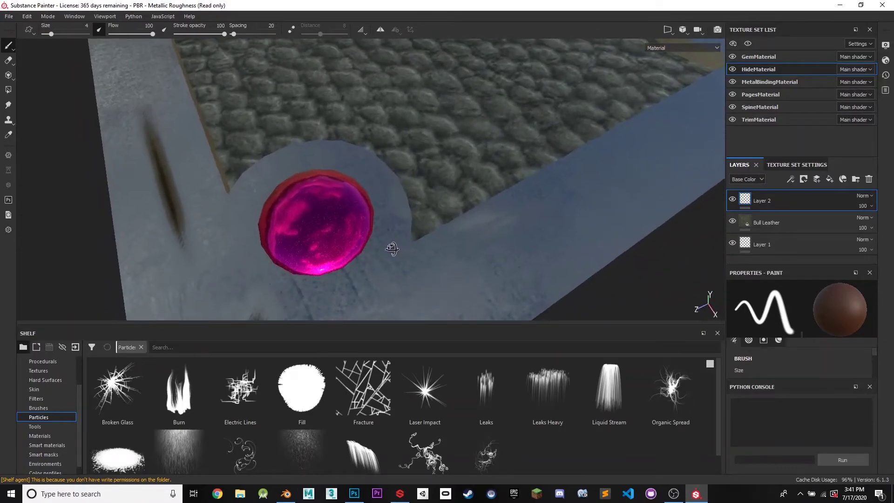
scroll(436, 199, "down", 3)
left_click_drag(435, 199, 359, 240, "alt")
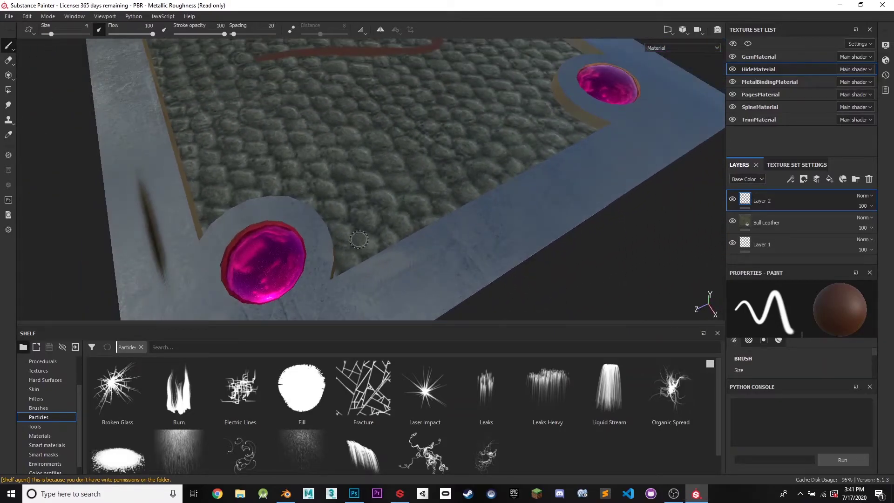
middle_click_drag(358, 239, 393, 232, "alt")
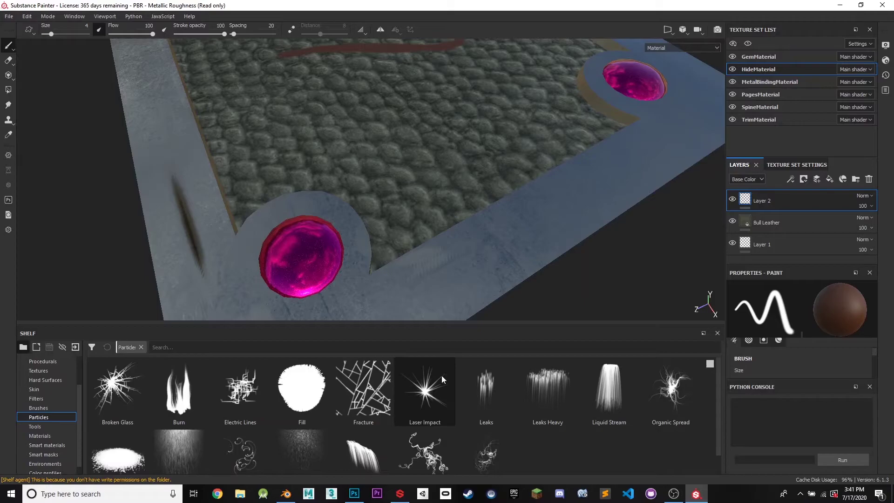
left_click(119, 393)
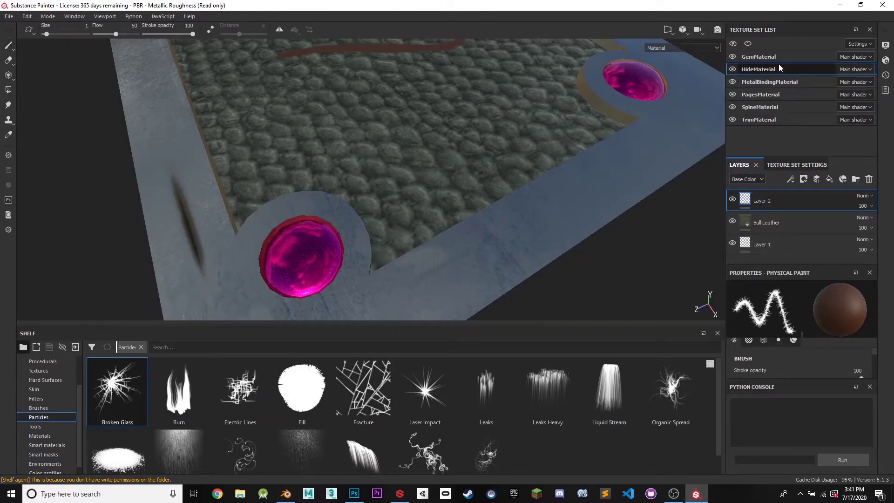
On GemMaterial, add a new paint layer and drop Broken Glass particles onto the front gem
left_click(763, 57)
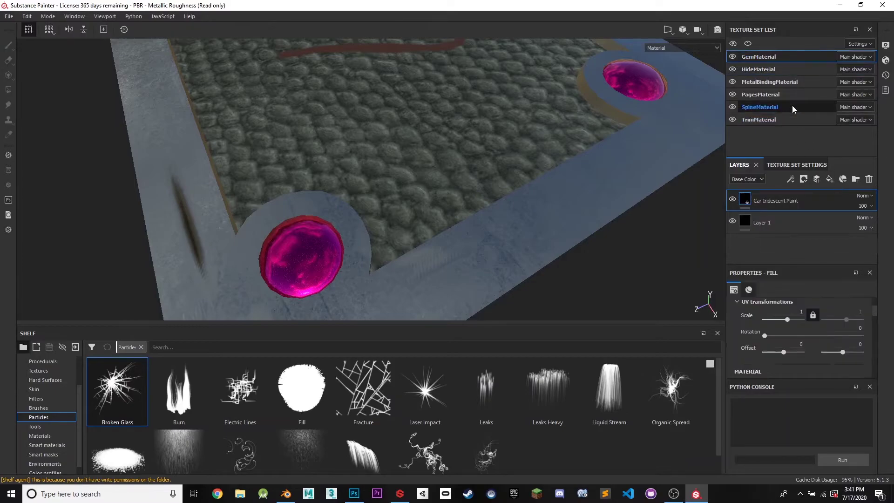
left_click(816, 181)
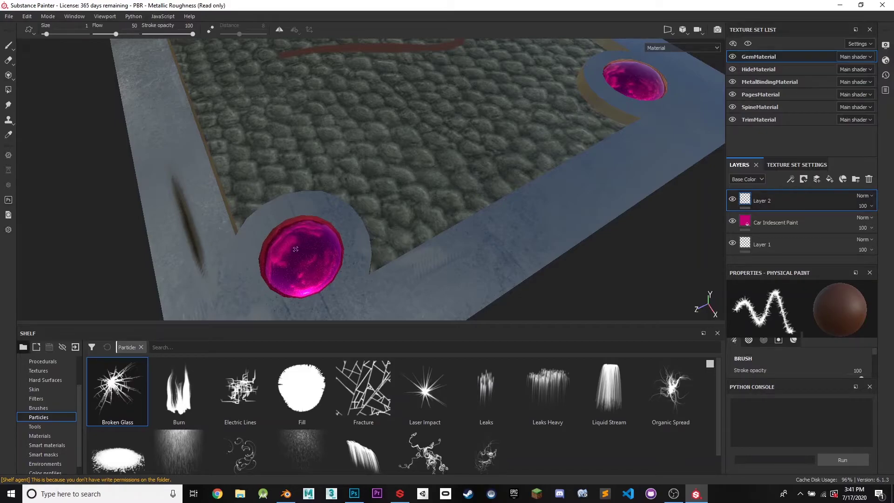
left_click(321, 255)
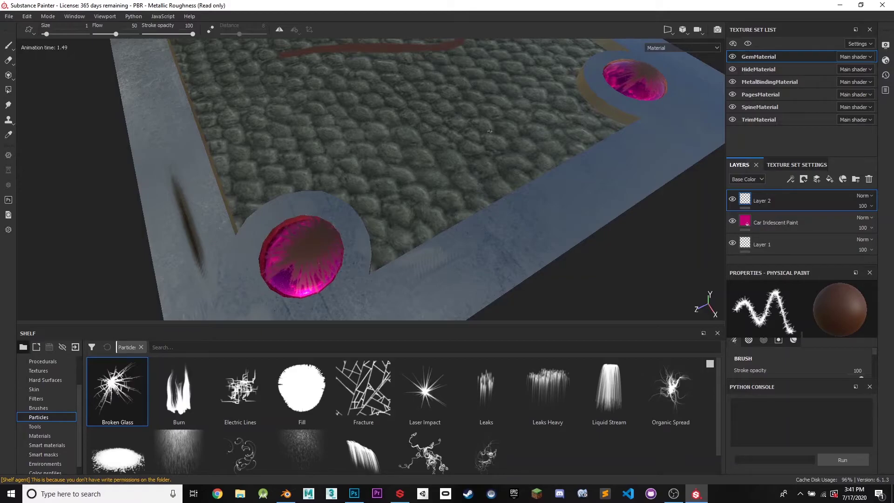
scroll(385, 201, "up", 6)
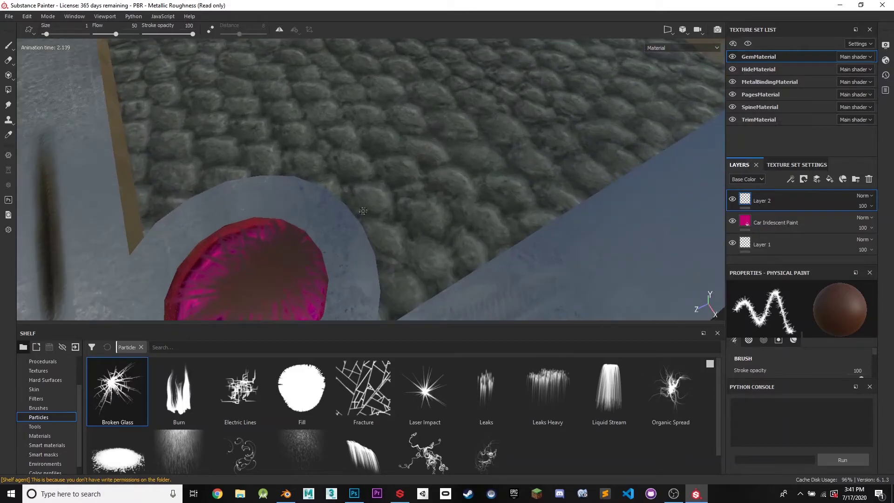
left_click_drag(363, 210, 470, 214, "alt")
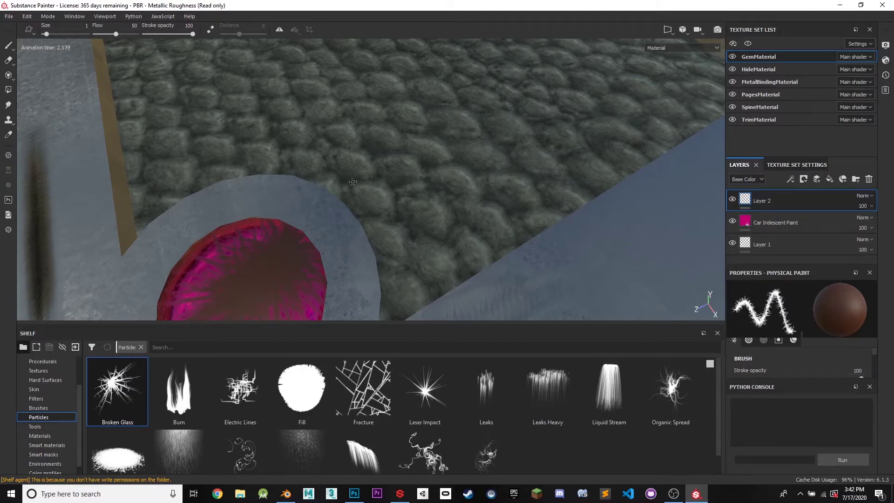
left_click_drag(352, 181, 446, 99, "alt")
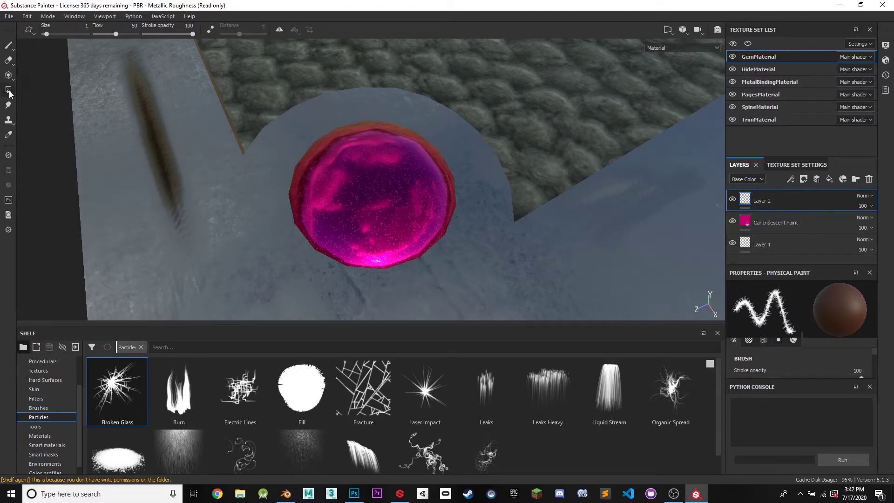
Try Brass Pure and Carbon Fiber in Shelf materials before returning to Car Iridescent Paint
left_click(46, 436)
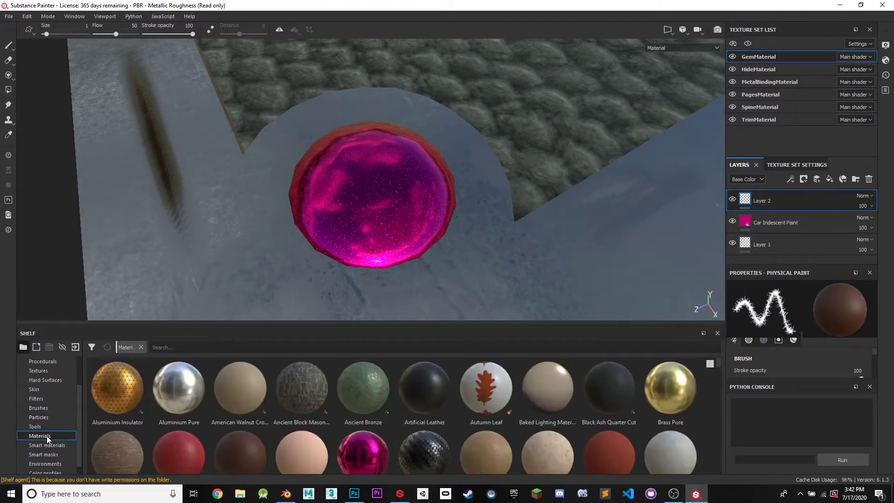
left_click(691, 386)
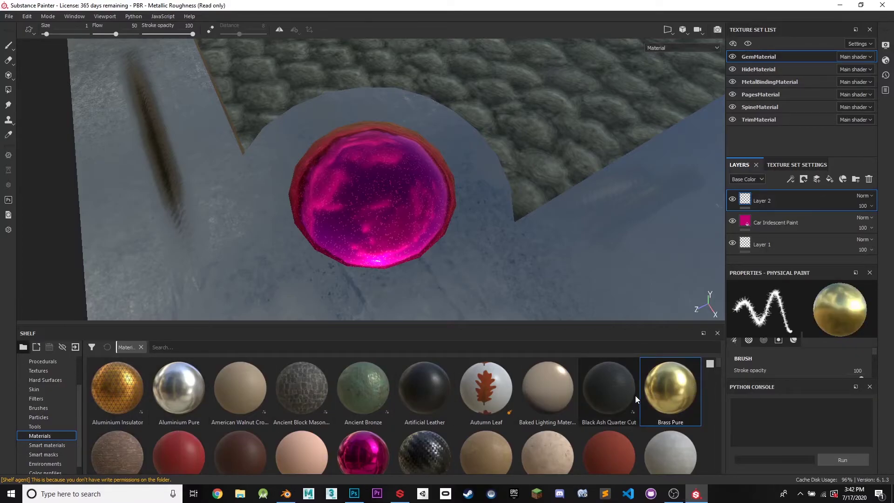
left_click(360, 446)
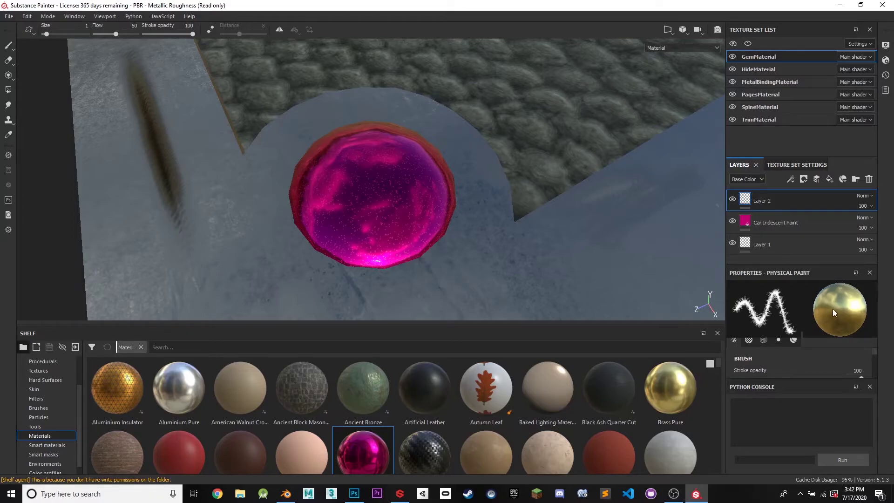
scroll(412, 466, "down", 1)
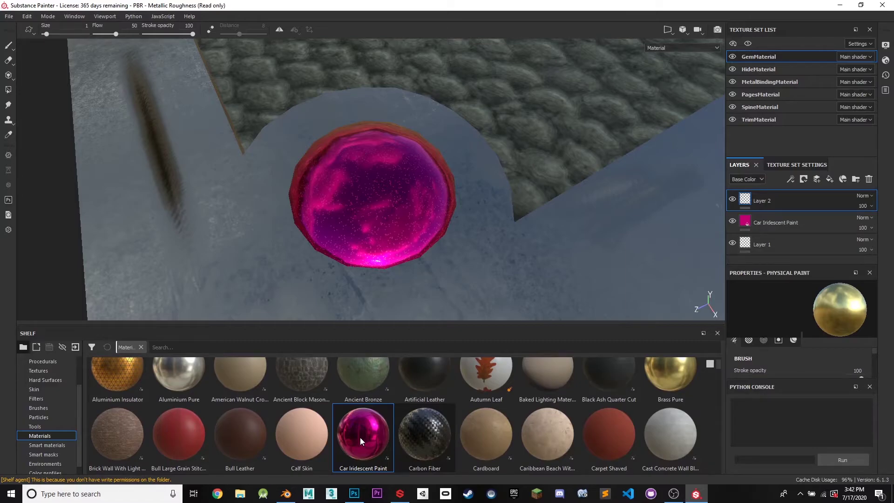
left_click(425, 433)
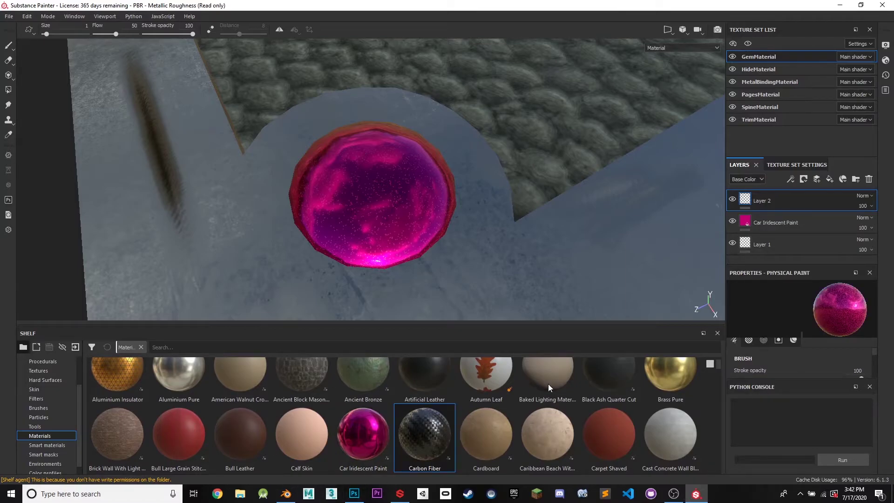
left_click(363, 433)
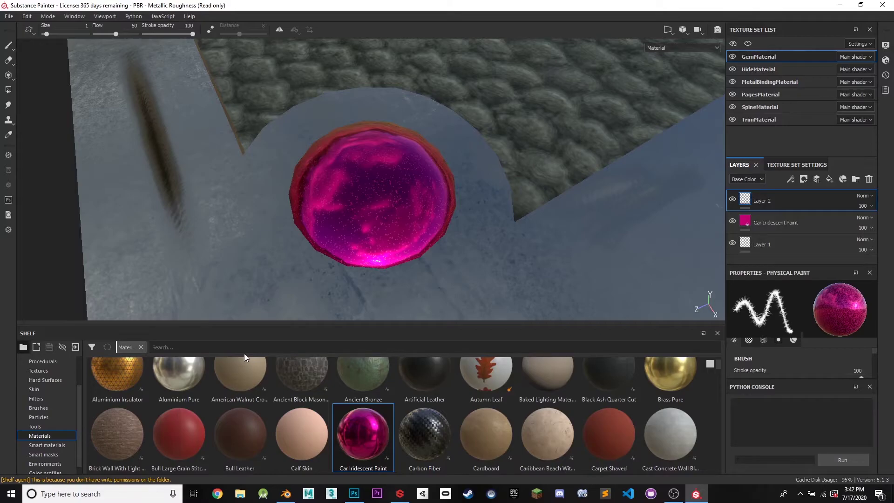
Paint a short Aluminium Pure streak across the upper gem, then bring back the particle brushes
left_click(8, 45)
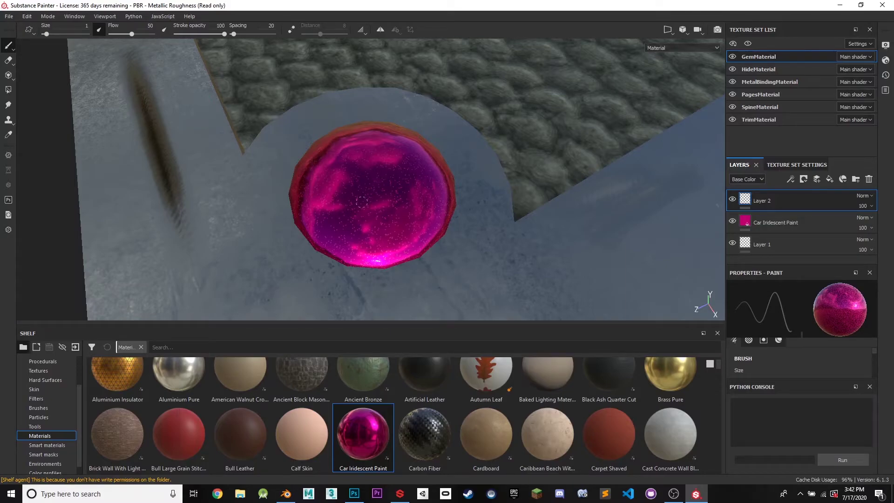
scroll(378, 161, "up", 5)
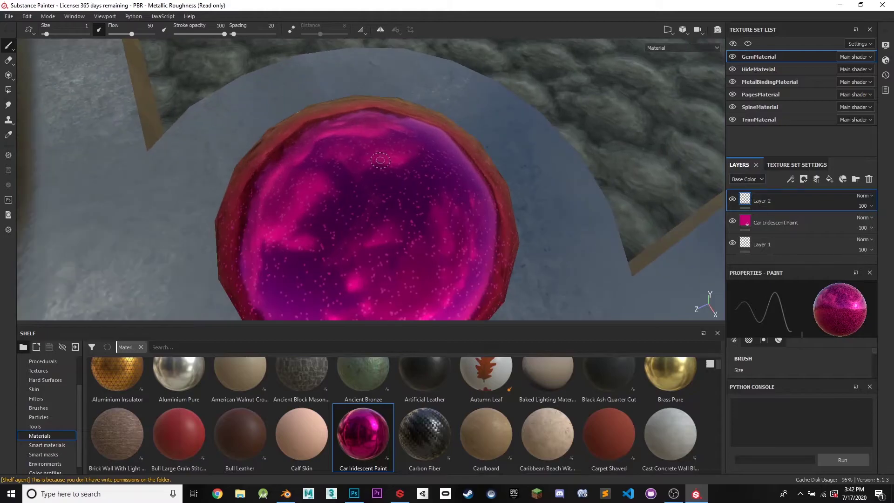
left_click(190, 384)
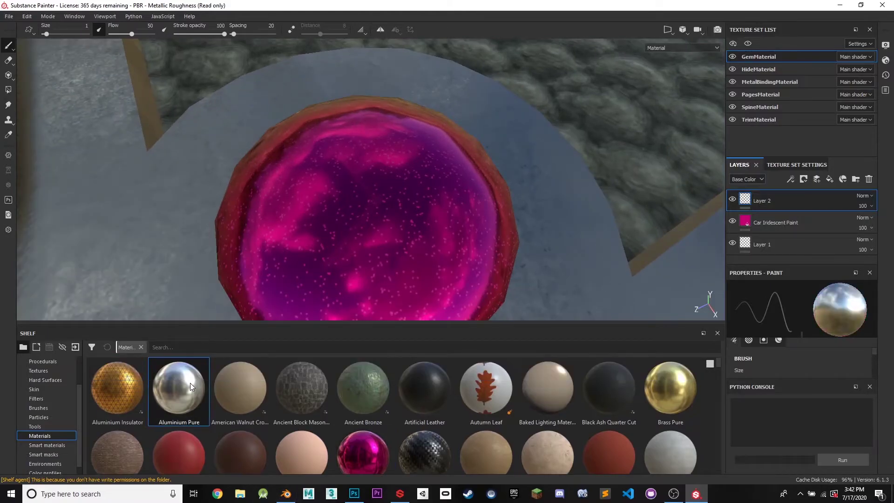
left_click(374, 203)
left_click_drag(378, 186, 409, 172)
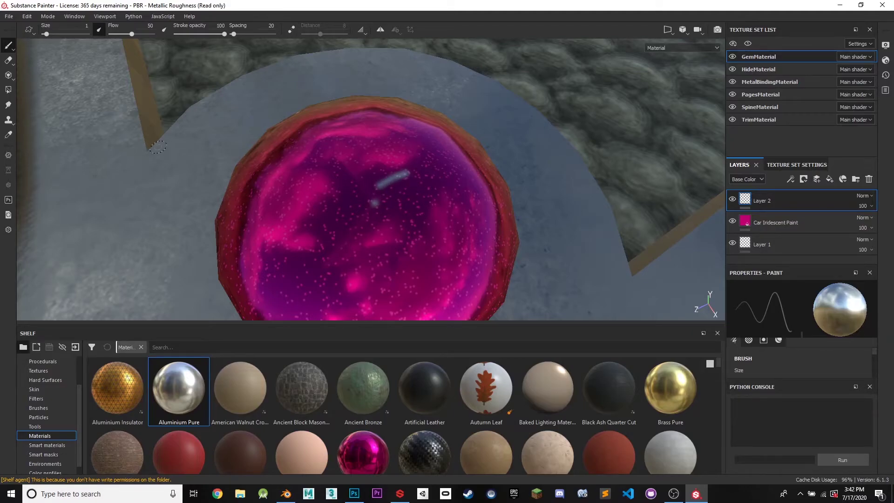
left_click(46, 406)
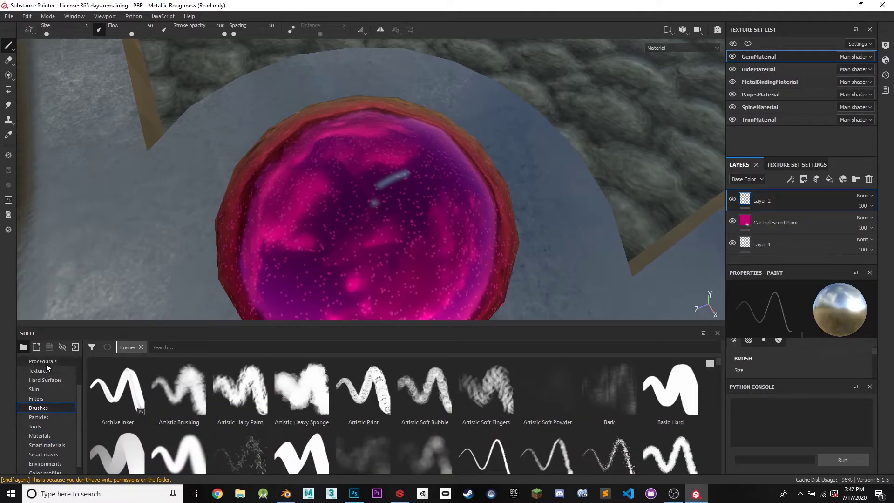
left_click(46, 417)
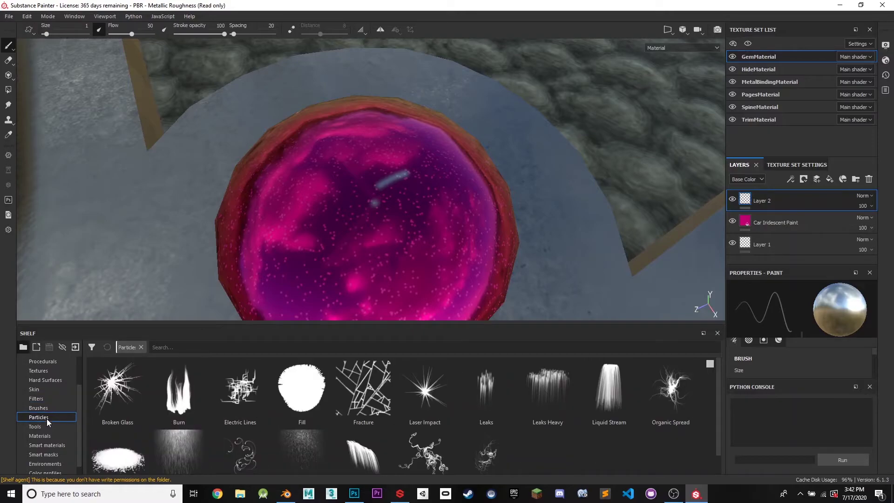
Splash Broken Glass particle streaks across the pink cover gem
left_click(116, 398)
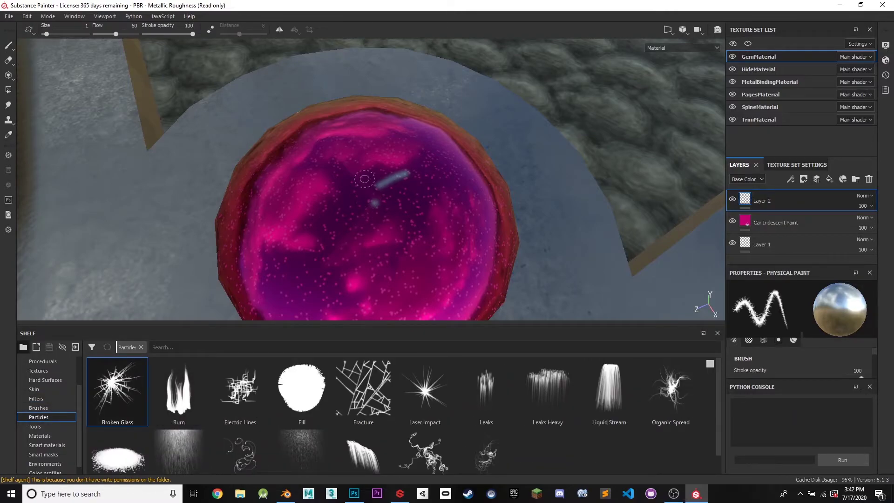
left_click(370, 199)
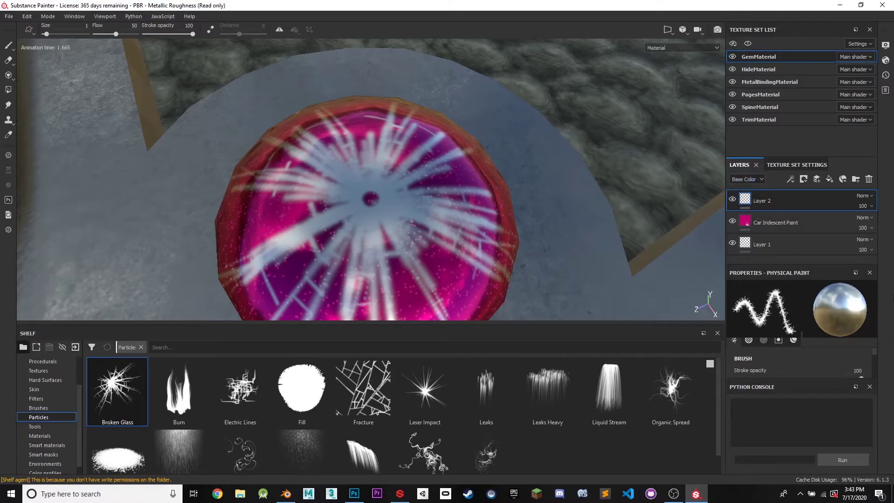
scroll(602, 159, "up", 3)
left_click_drag(602, 159, 286, 246, "alt")
middle_click_drag(286, 245, 457, 183, "alt")
Load the Fracture particle brush and frame a close corner of the book
left_click(363, 391)
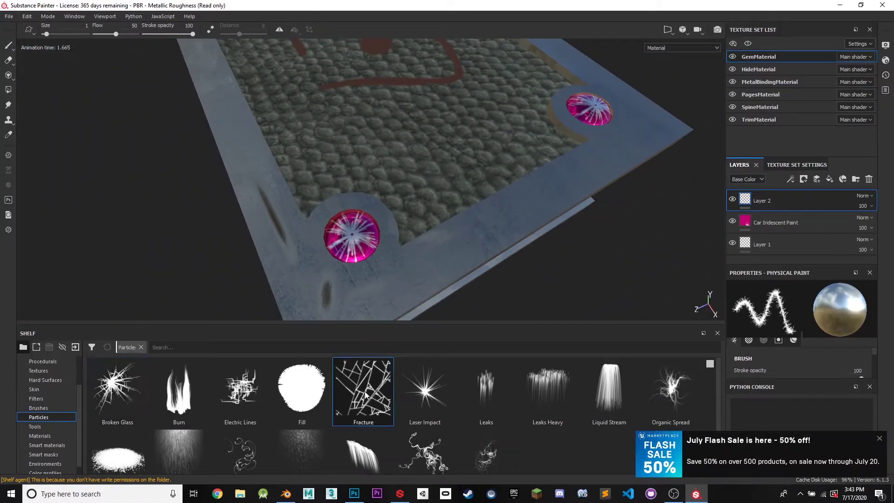
mouse_move(544, 98)
left_mouse_down("alt")
mouse_move(454, 231)
mouse_move(486, 219)
left_mouse_up("alt")
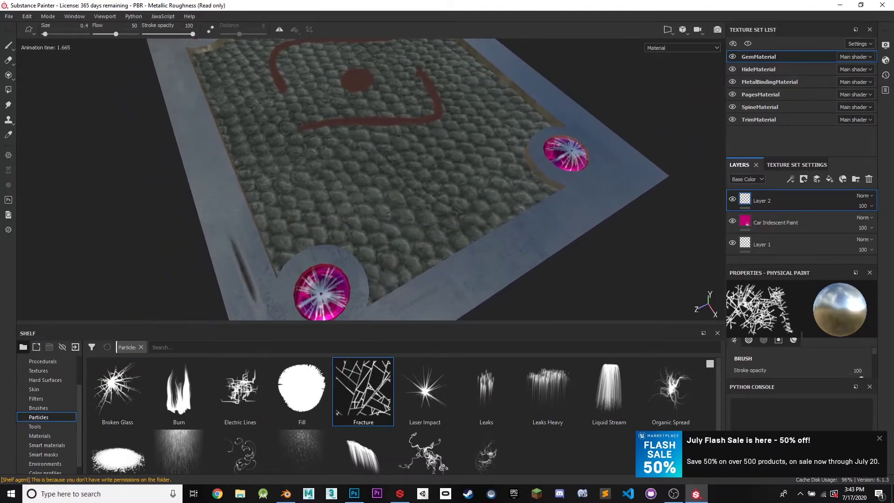
middle_click_drag(486, 218, 432, 203, "alt")
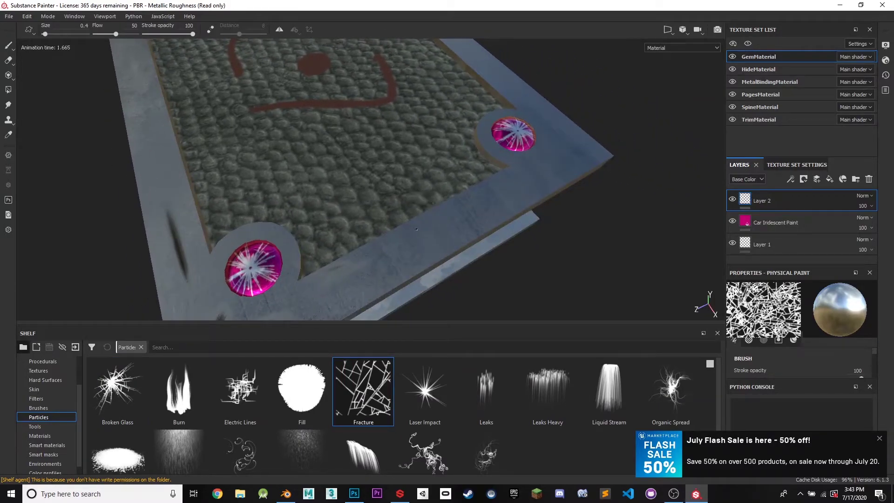
left_click_drag(417, 229, 465, 177, "alt")
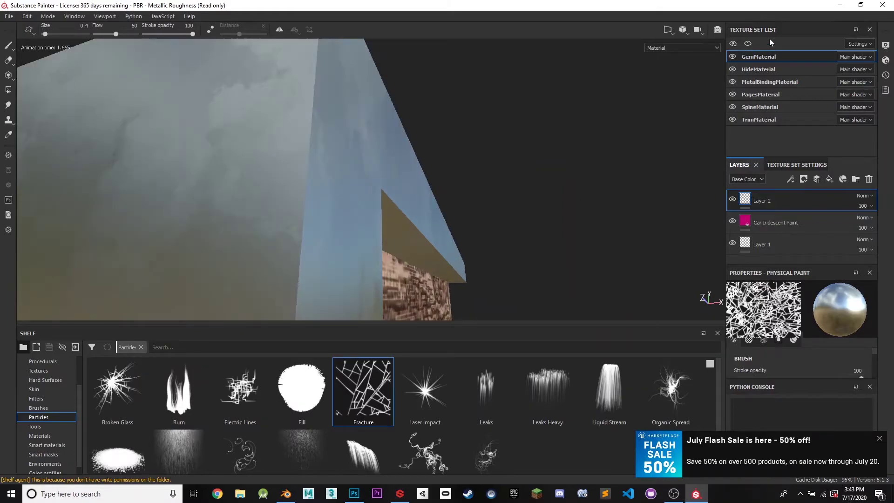
left_click(759, 106)
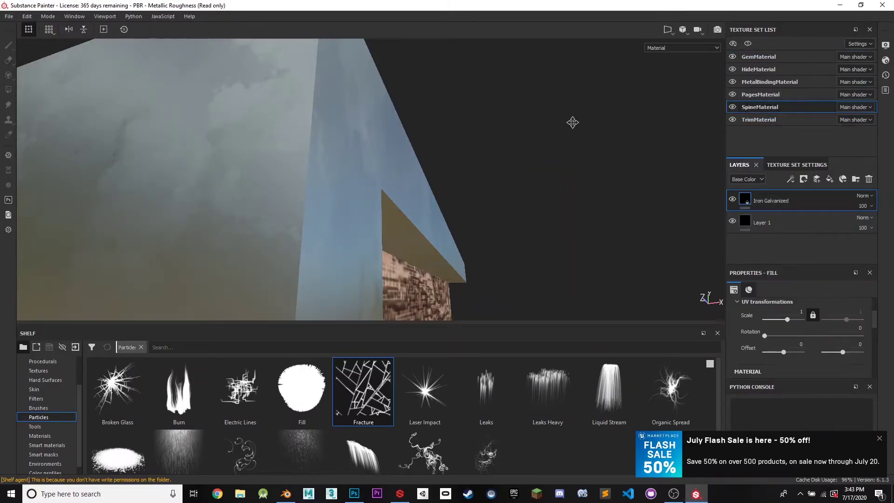
mouse_move(572, 124)
left_mouse_down("alt")
mouse_move(577, 116)
mouse_move(569, 135)
left_mouse_up("alt")
scroll(569, 132, "down", 5)
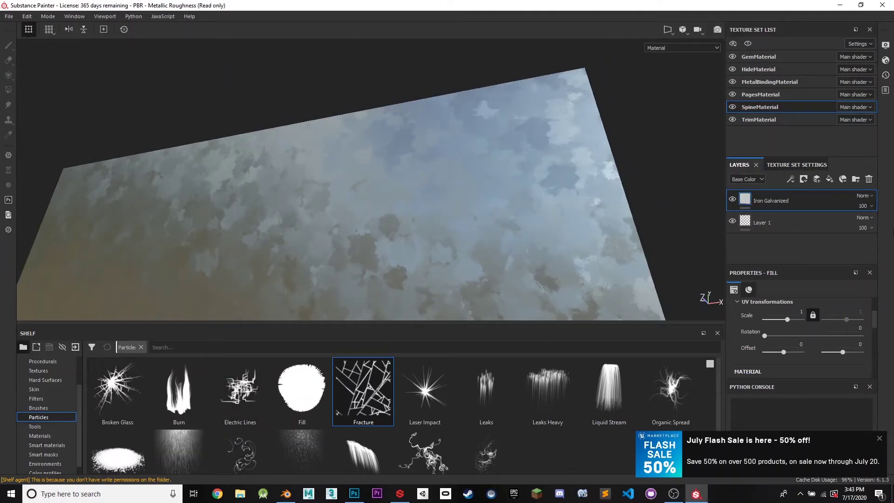
left_click(803, 180)
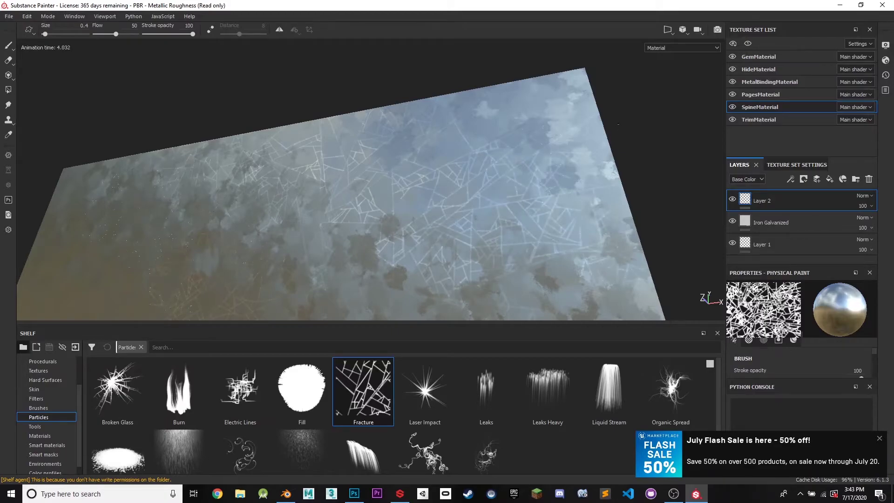
left_click_drag(618, 124, 308, 242, "alt")
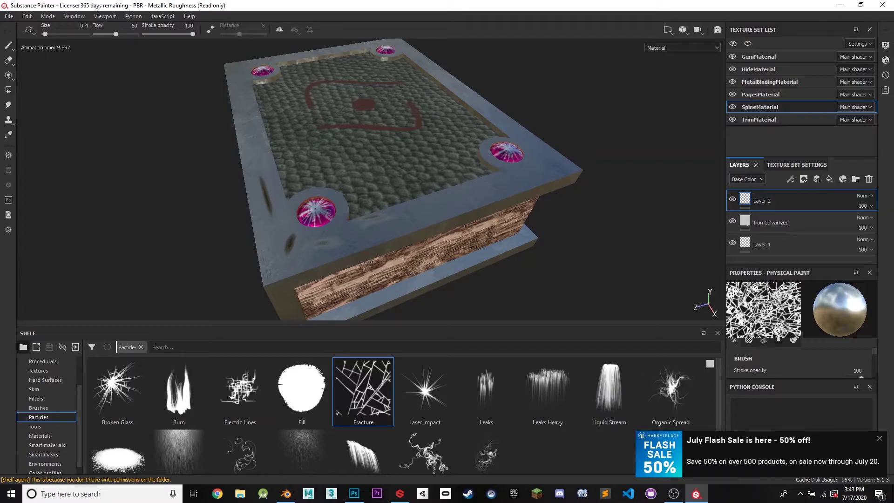
left_click_drag(404, 258, 470, 131, "alt")
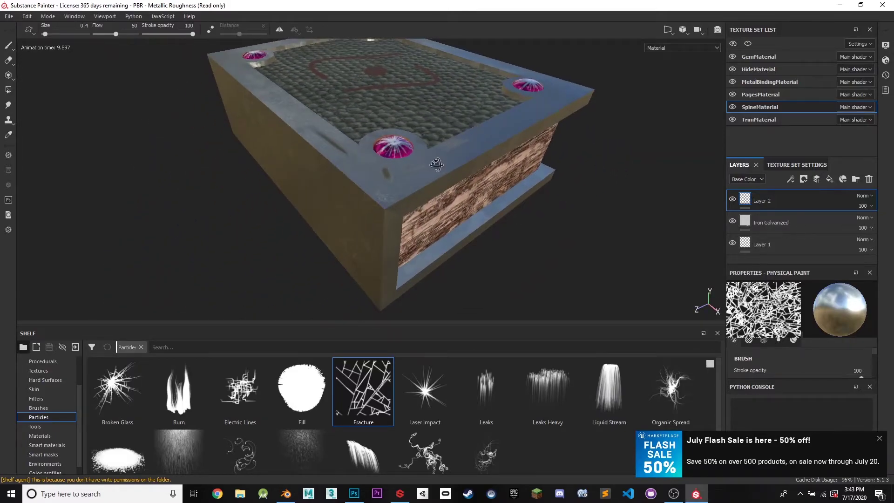
left_click_drag(436, 164, 485, 133, "alt")
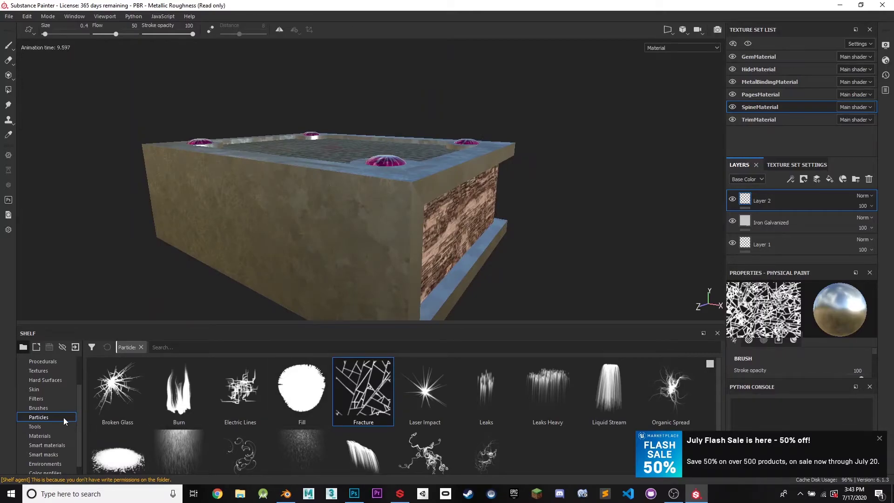
left_click_drag(435, 150, 553, 162, "alt")
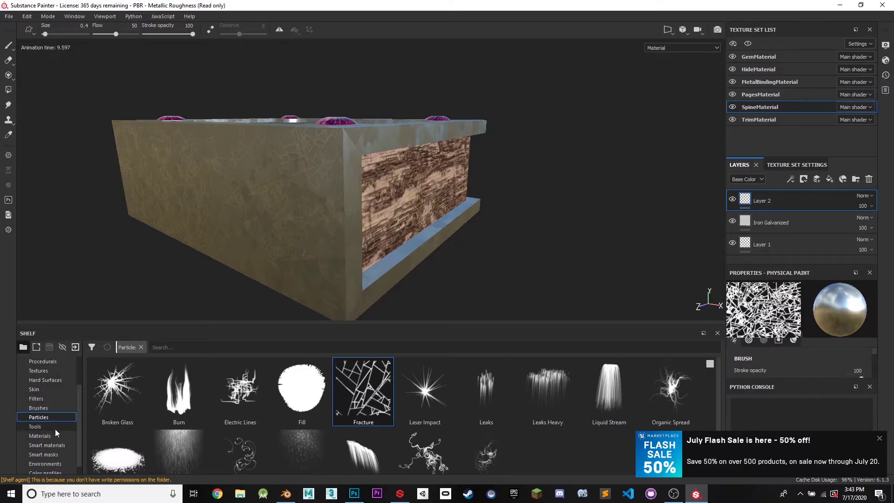
Show the Alphas shelf and switch to the HideMaterial texture set, looking down on the cover
scroll(80, 453, "down", 1)
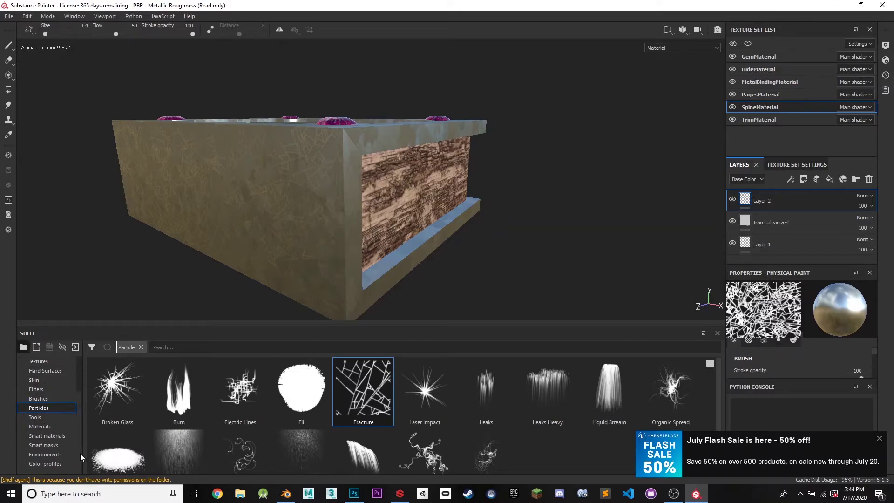
scroll(82, 428, "up", 5)
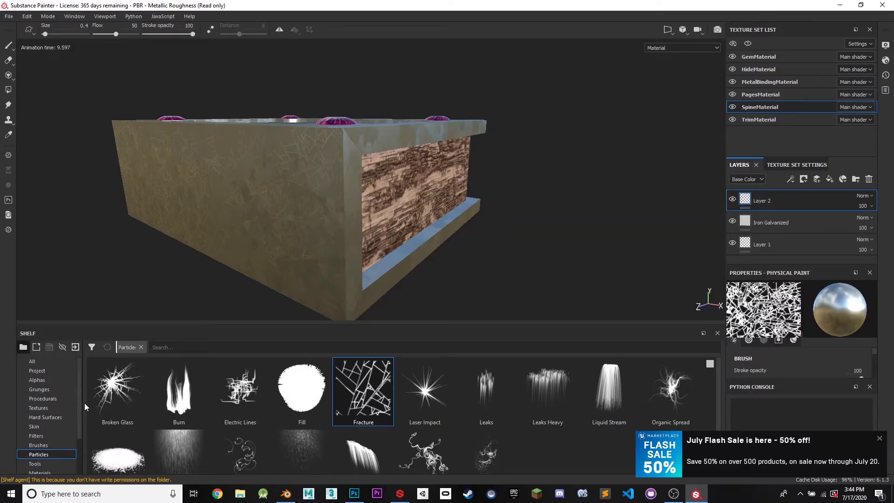
left_click(45, 379)
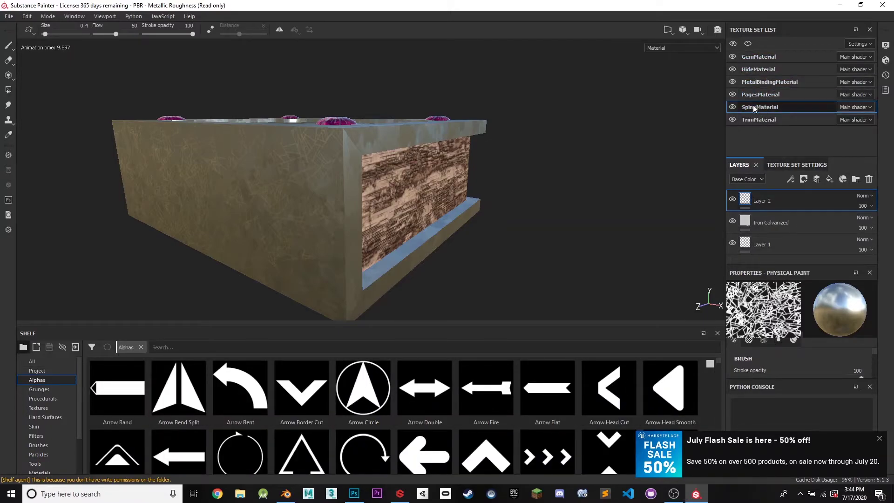
left_click(757, 70)
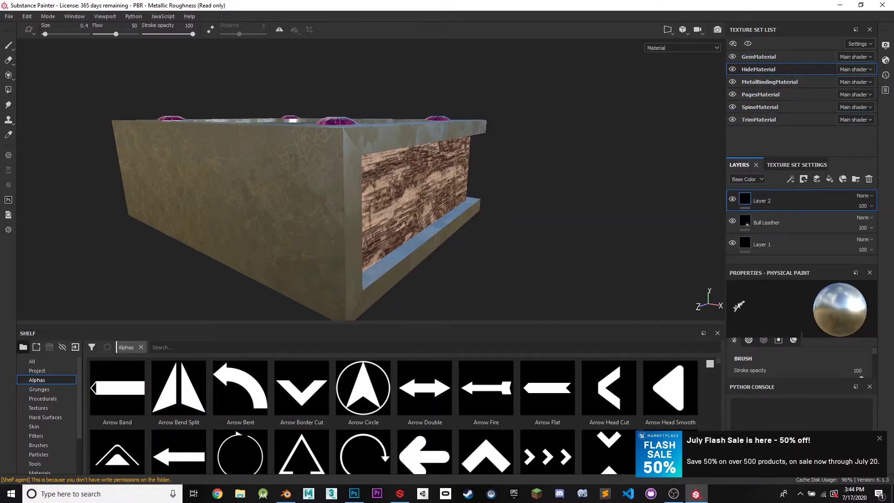
left_click_drag(291, 156, 420, 187, "alt")
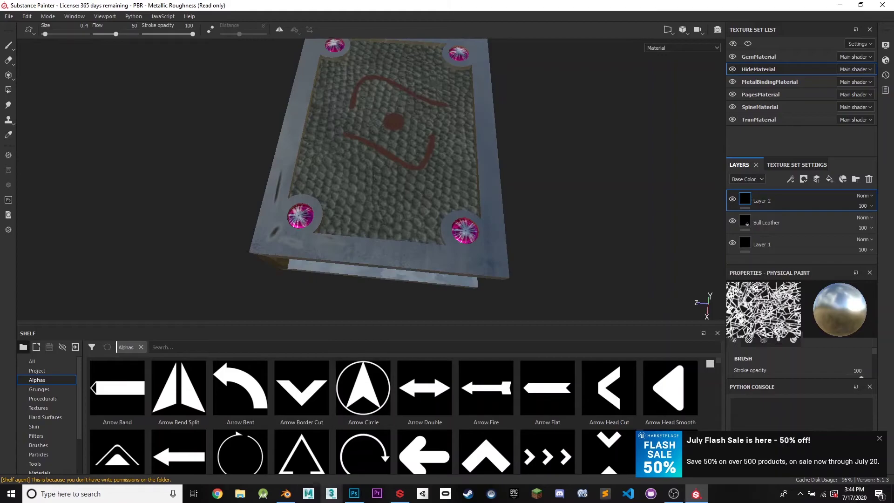
Pick the Cross Rounded alpha as the stamp for the standard Paint brush
scroll(719, 376, "down", 5)
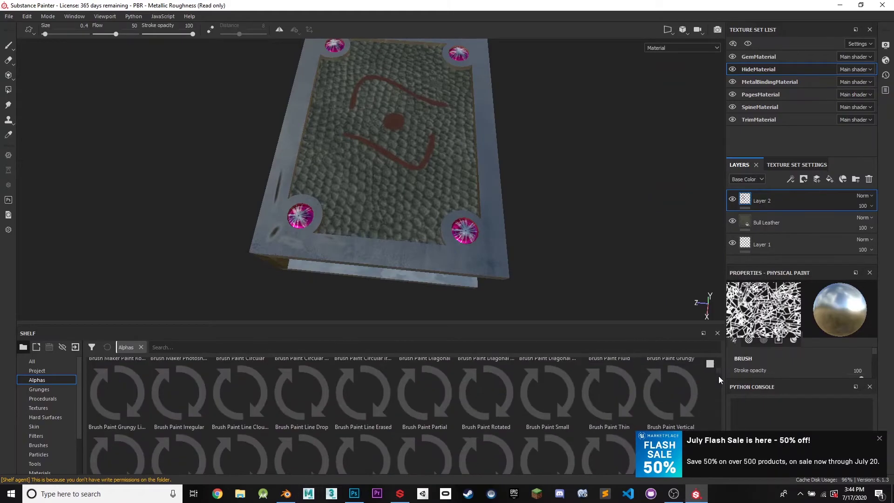
scroll(718, 376, "up", 2)
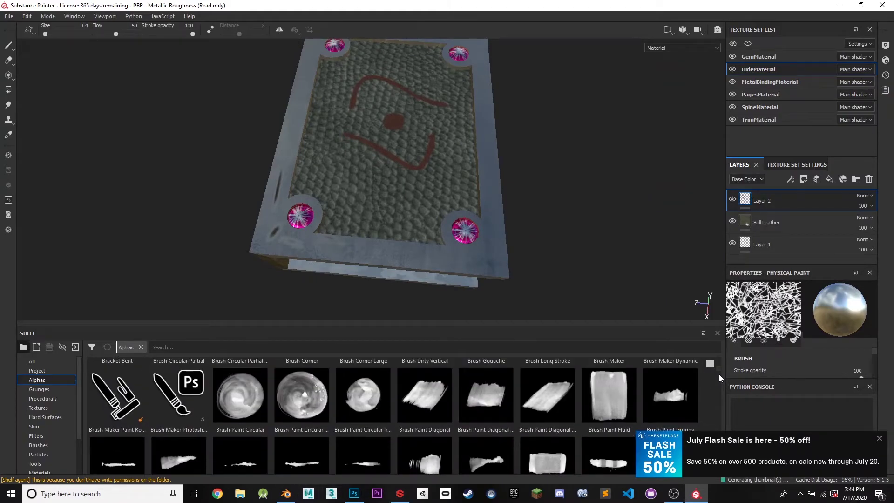
scroll(719, 375, "down", 4)
scroll(718, 380, "down", 5)
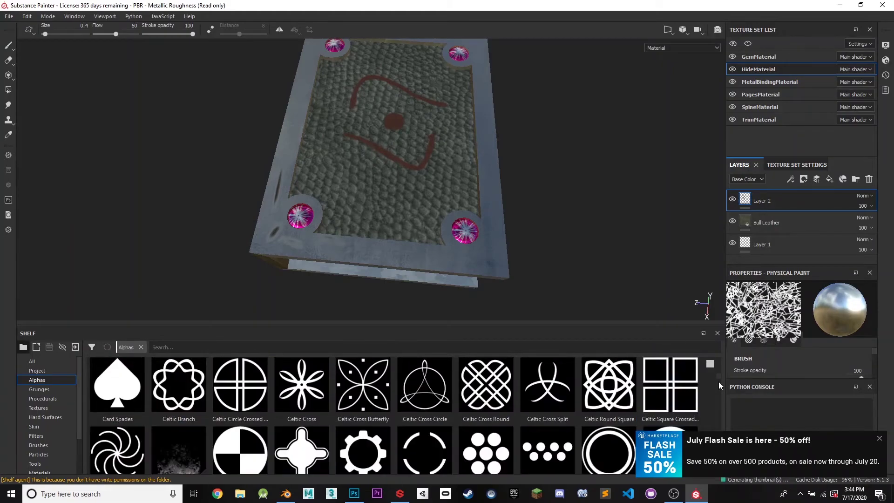
scroll(719, 386, "down", 5)
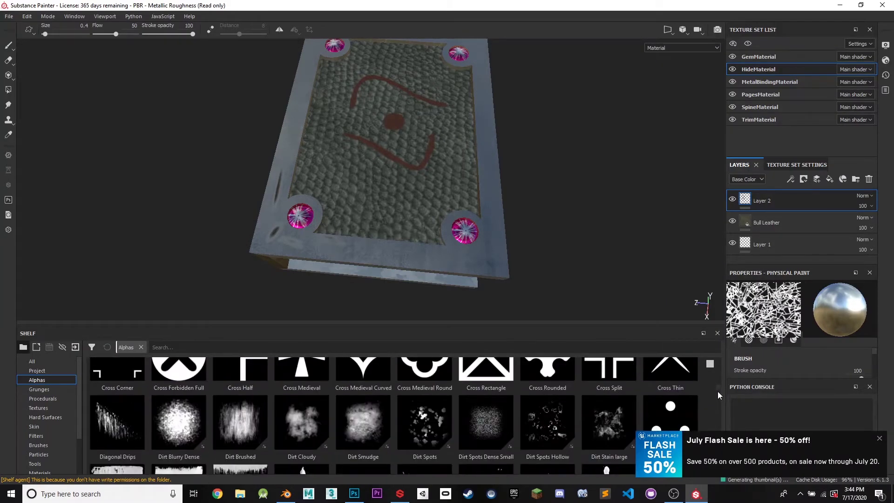
left_click(522, 380)
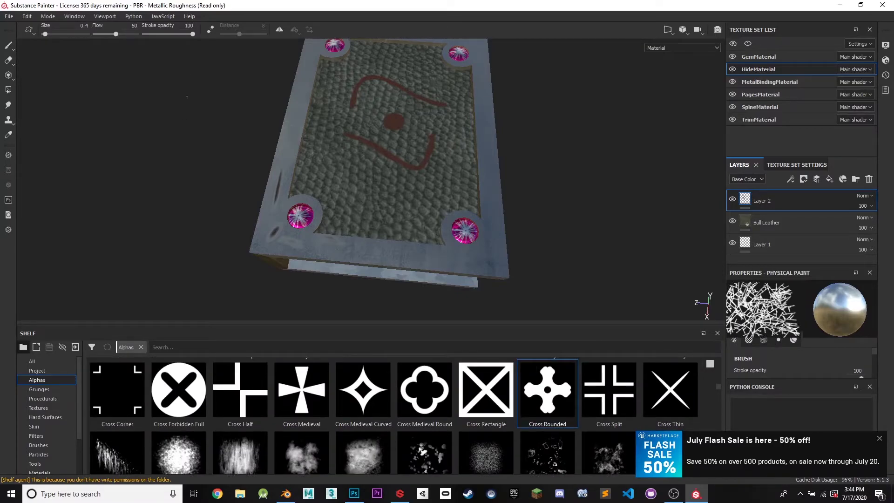
left_click(8, 46)
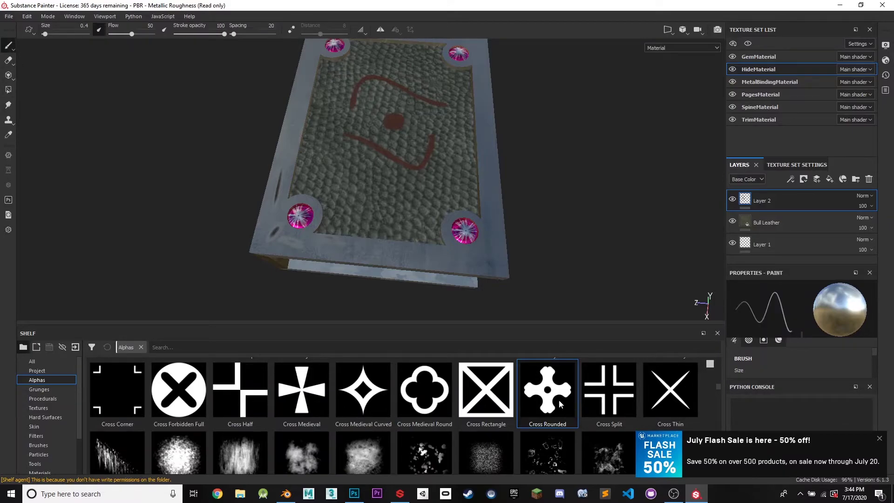
At brush size 15.17, stamp two white rounded crosses beside the cover's red symbol
left_click_drag(45, 34, 60, 34)
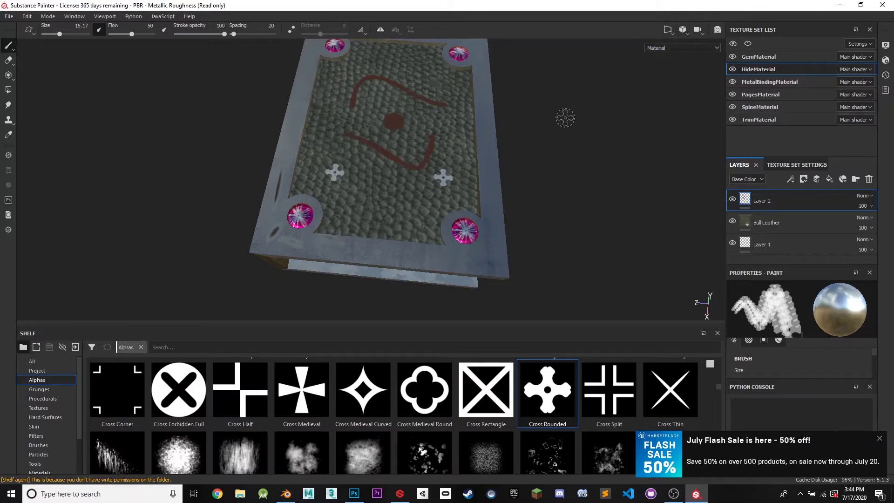
left_click_drag(565, 118, 533, 106, "alt")
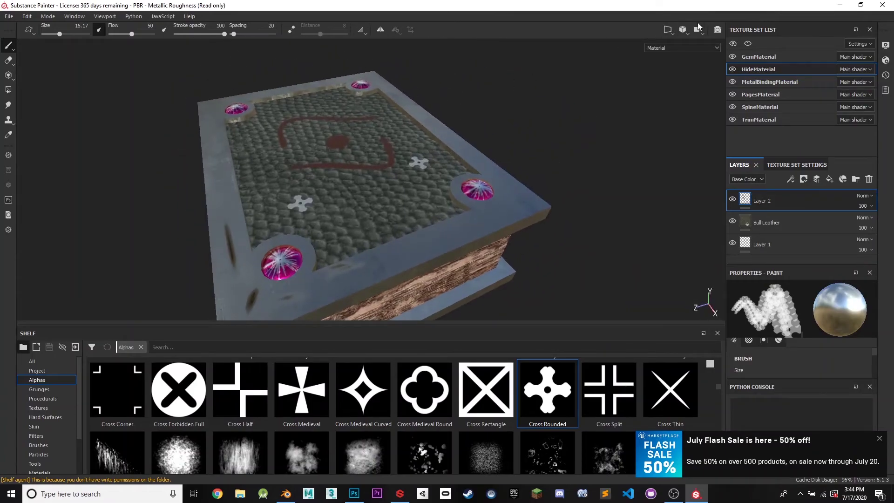
left_click(686, 34)
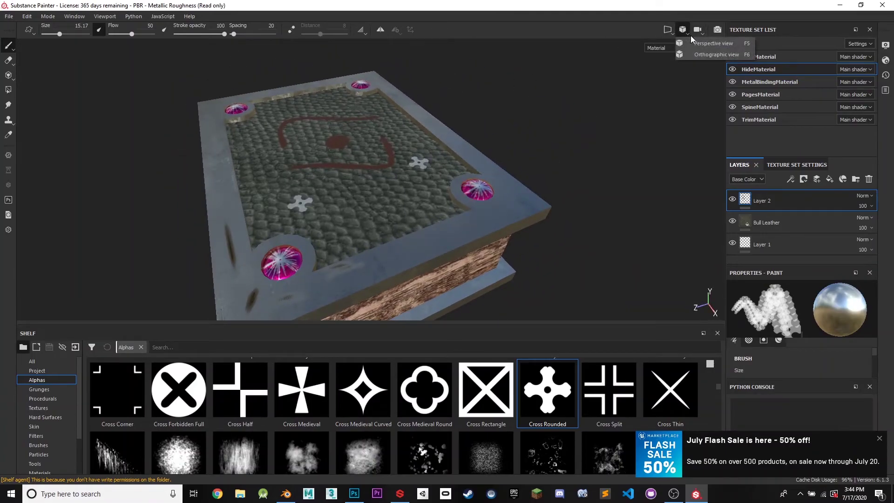
left_click(671, 31)
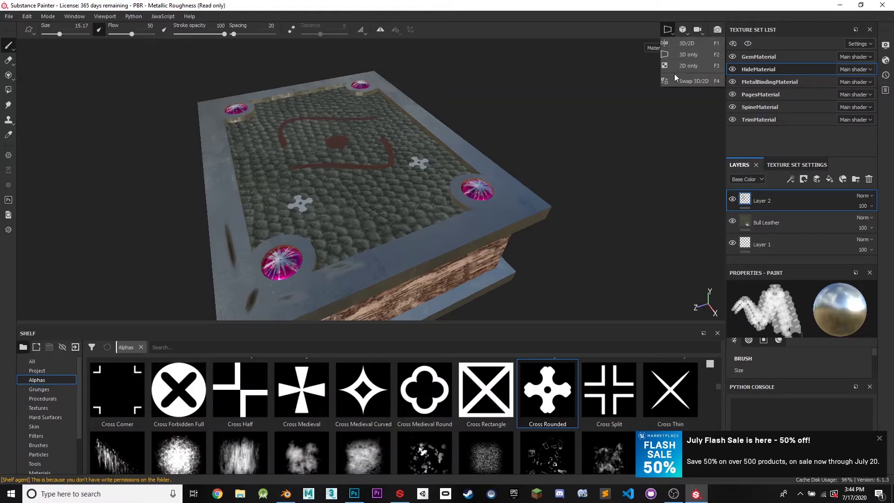
Switch the viewport to 3D/2D so the cover's UV layout shows beside the book
left_click(674, 44)
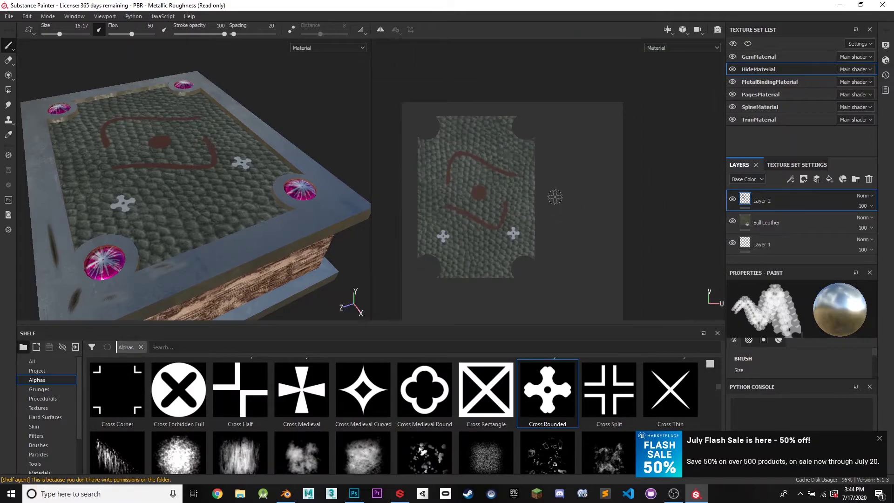
middle_click_drag(557, 192, 559, 163)
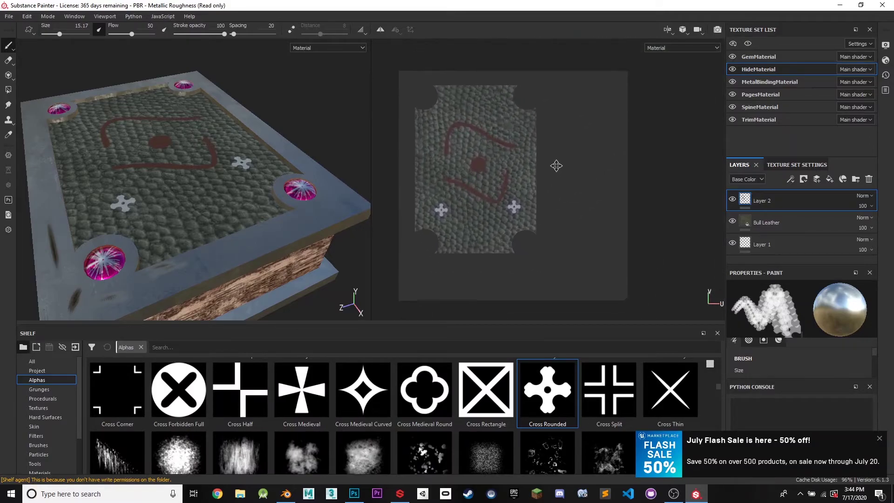
left_click_drag(340, 171, 320, 132, "alt")
scroll(446, 122, "up", 10)
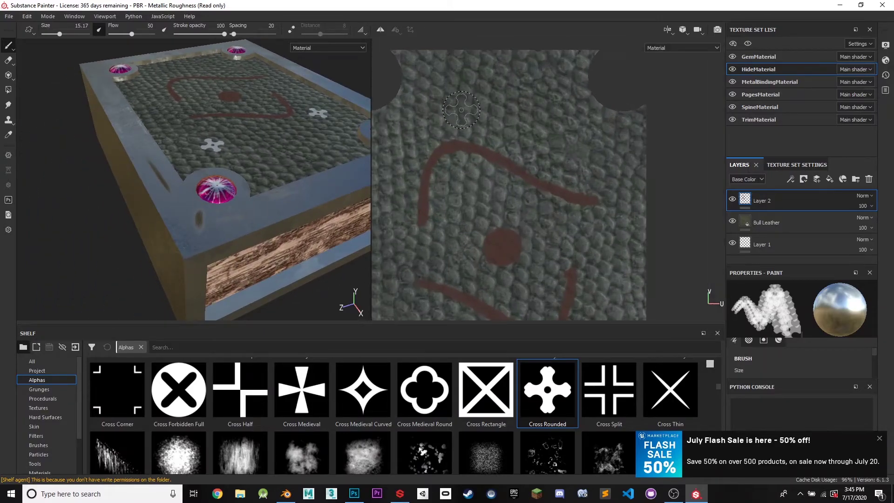
Stamp Cross Rounded alphas around the leather cover's border in the 2D view
left_click(463, 183)
middle_click_drag(599, 203, 536, 183)
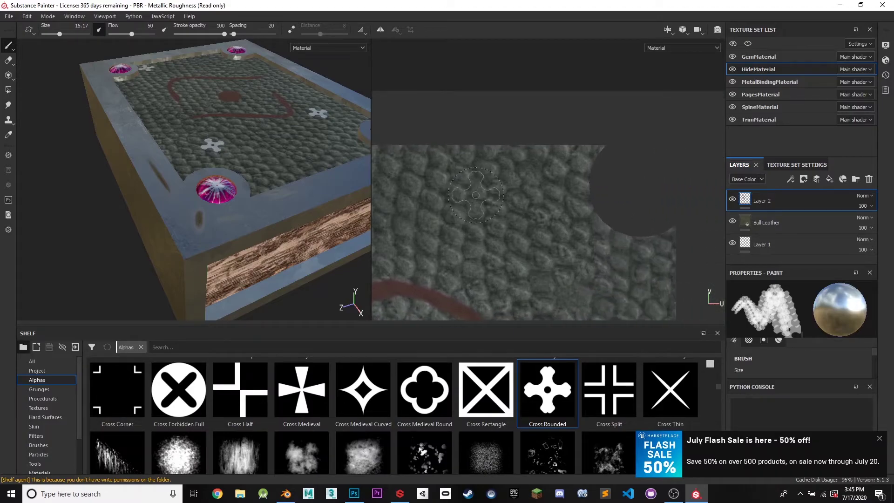
left_click(559, 175)
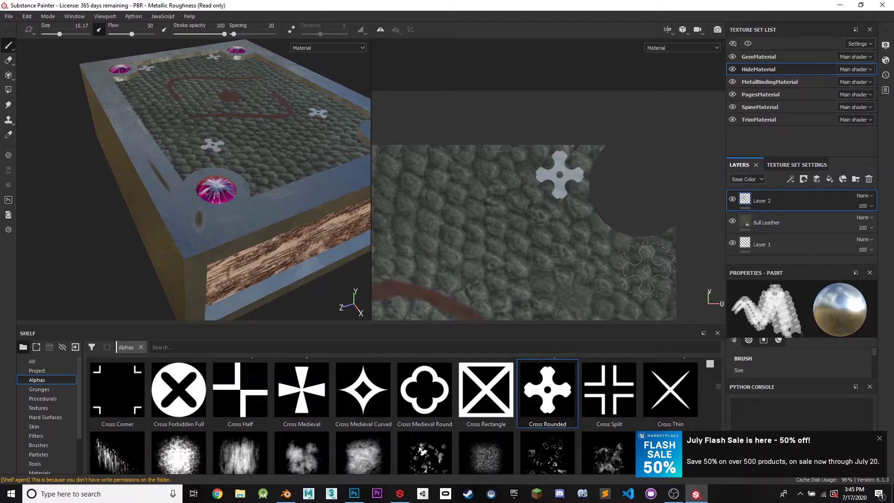
left_click(647, 270)
middle_click_drag(647, 270, 749, 208)
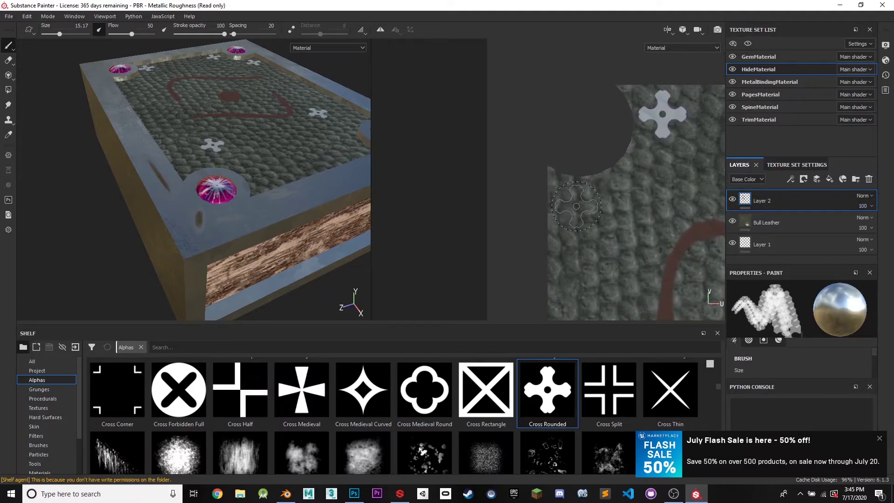
middle_click_drag(575, 204, 332, 221)
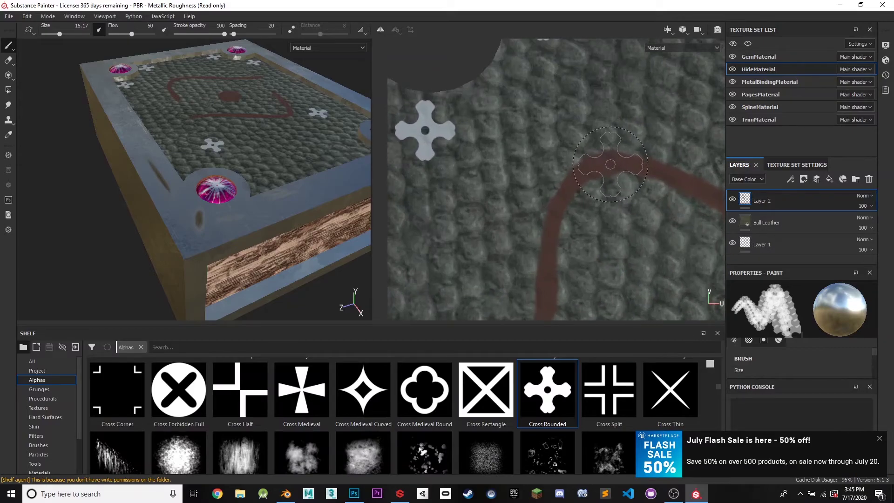
scroll(610, 161, "down", 2)
key("f")
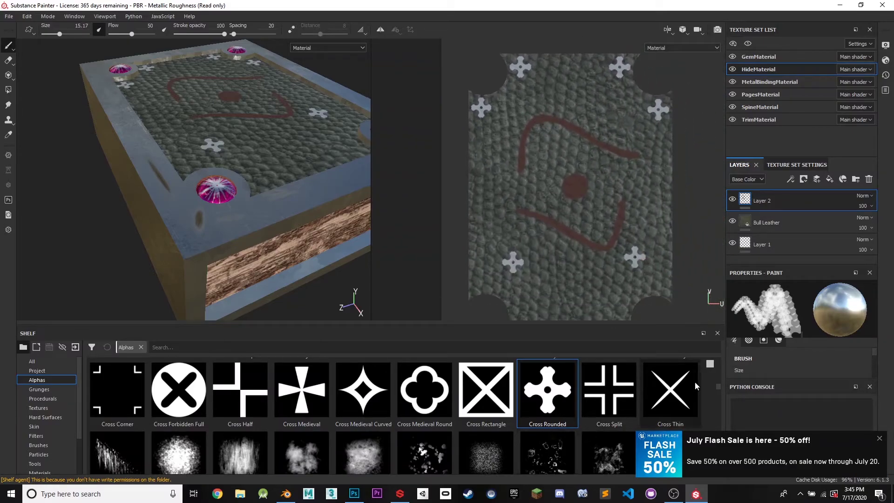
left_click_drag(719, 392, 721, 396)
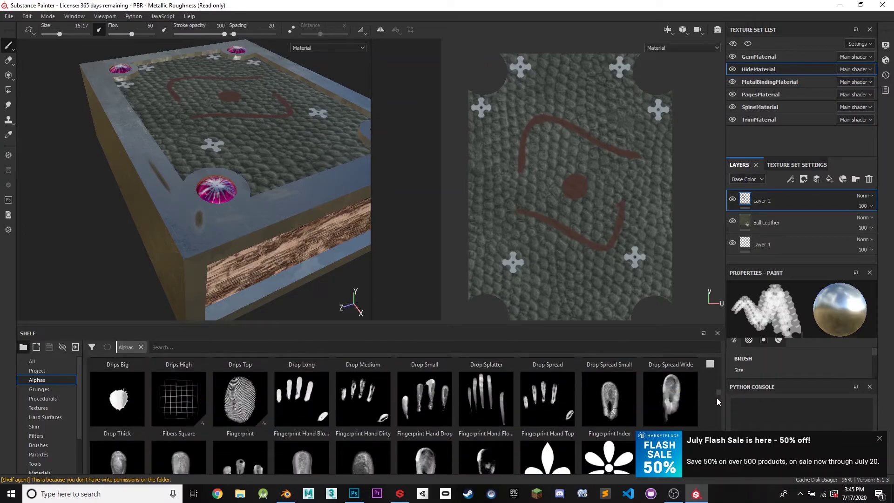
Stamp the Fingerprint Hand Dirty alpha at size 48.27 below the red mark
left_click(363, 398)
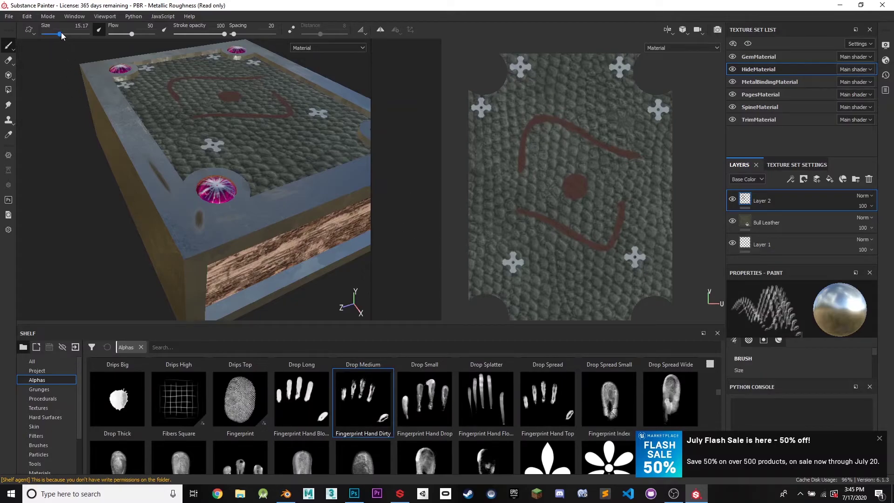
left_click_drag(60, 32, 73, 34)
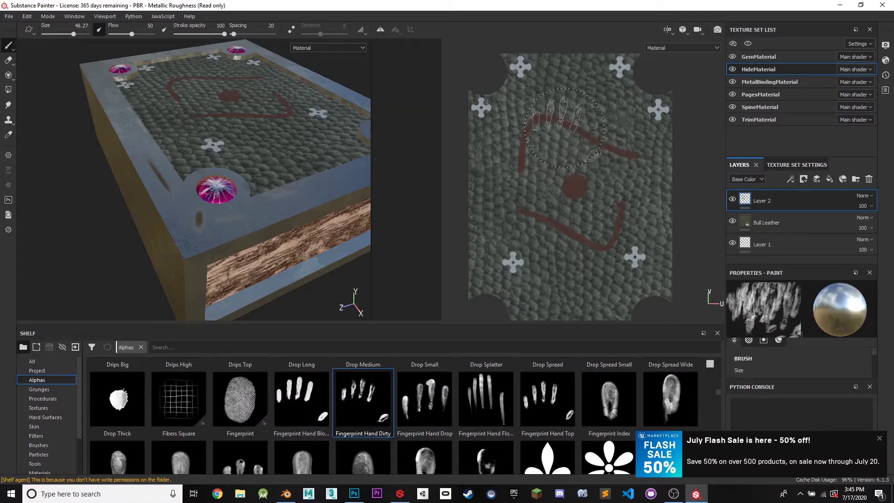
left_click(571, 278)
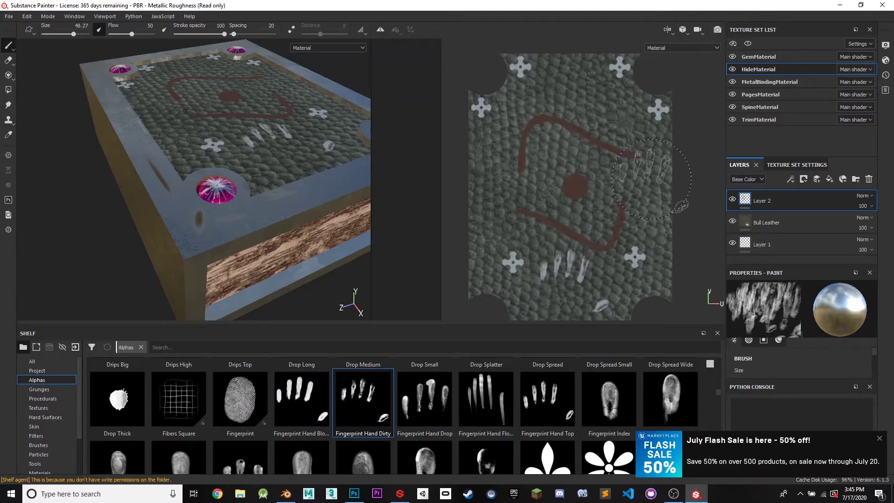
Dismiss the flash sale popup and orbit to a low side view of the book
scroll(642, 168, "down", 2)
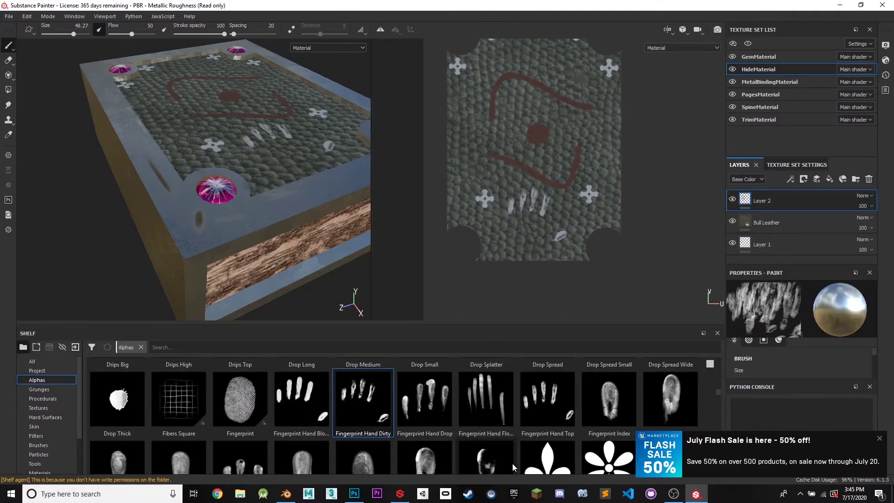
scroll(496, 428, "down", 10)
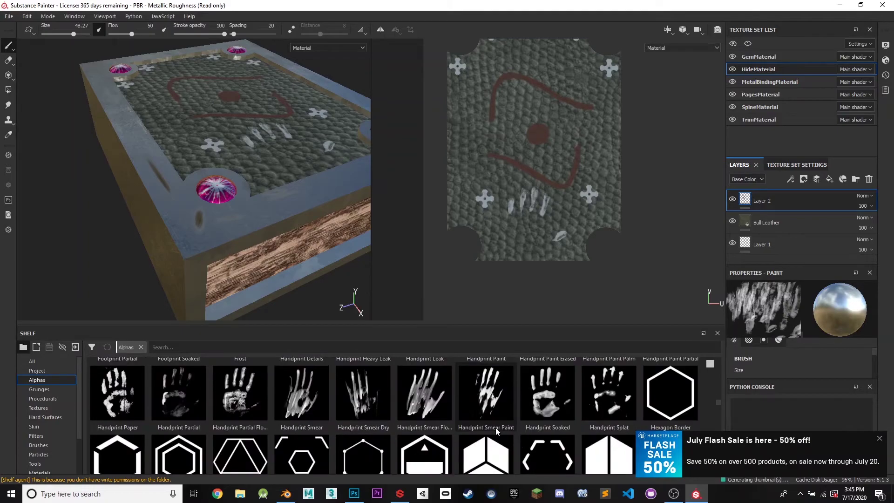
scroll(496, 427, "up", 3)
scroll(461, 420, "down", 3)
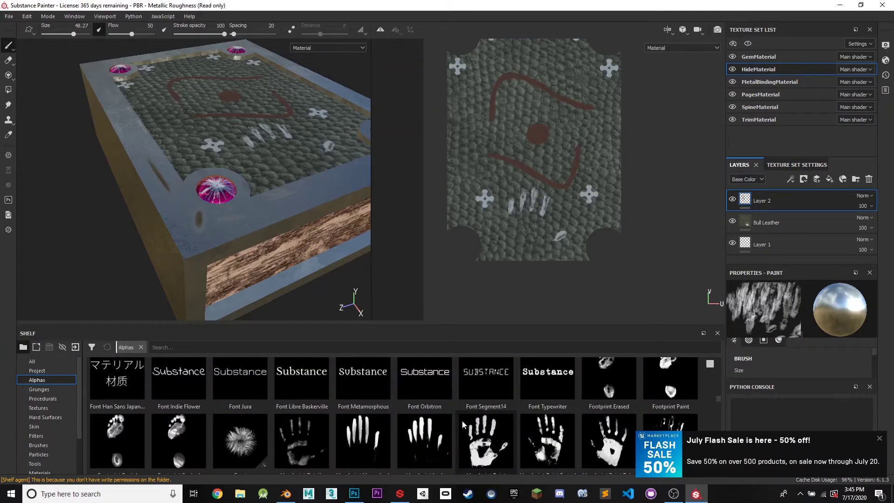
scroll(462, 419, "up", 3)
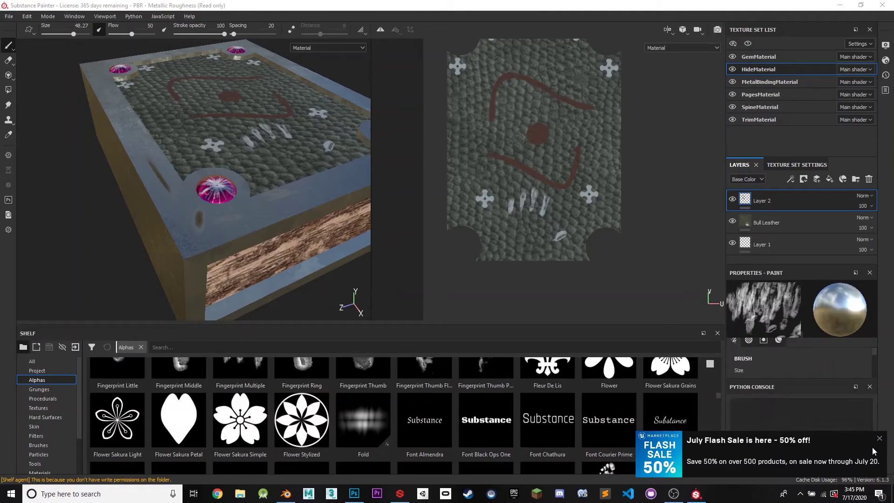
left_click(880, 438)
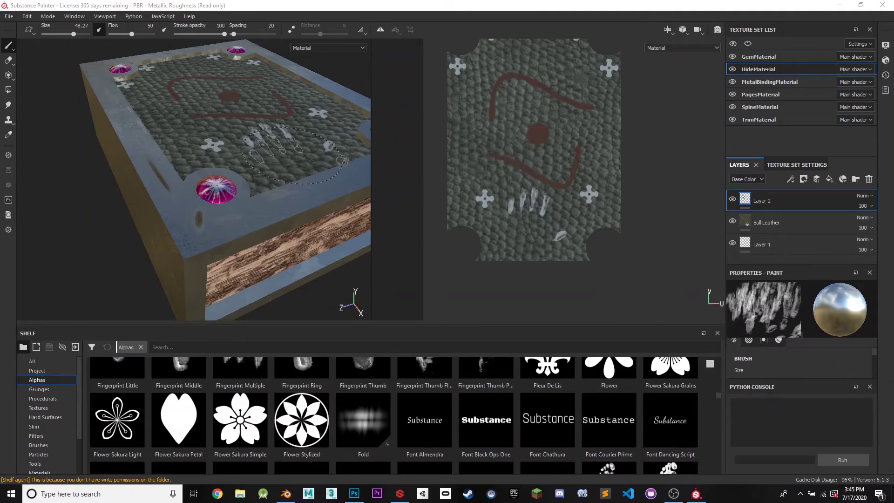
mouse_move(190, 123)
left_mouse_down("alt")
mouse_move(286, 185)
mouse_move(246, 102)
left_mouse_up("alt")
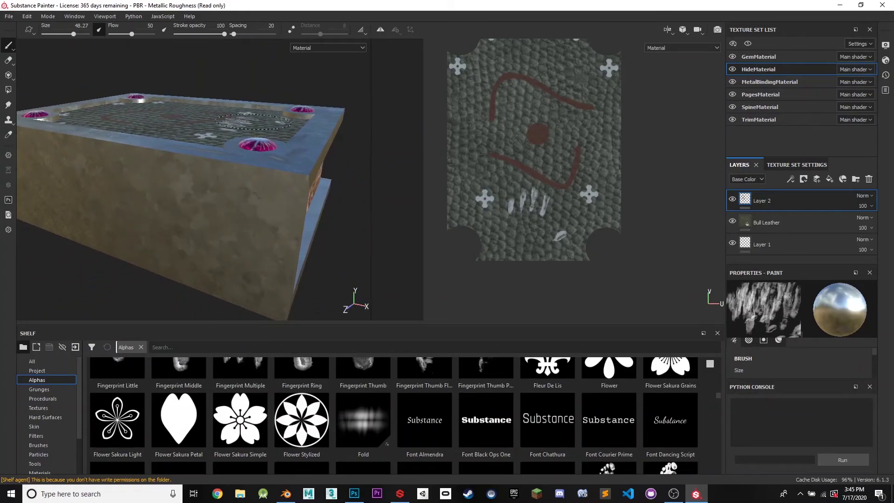
Switch to the SpineMaterial texture set and orbit to inspect the book's side
left_click(771, 111)
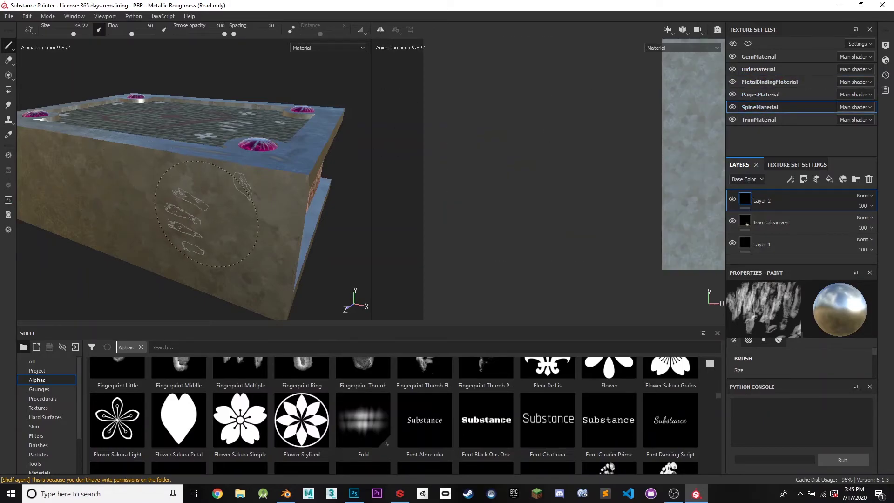
mouse_move(189, 186)
left_mouse_down("alt")
mouse_move(309, 183)
mouse_move(212, 171)
left_mouse_up("alt")
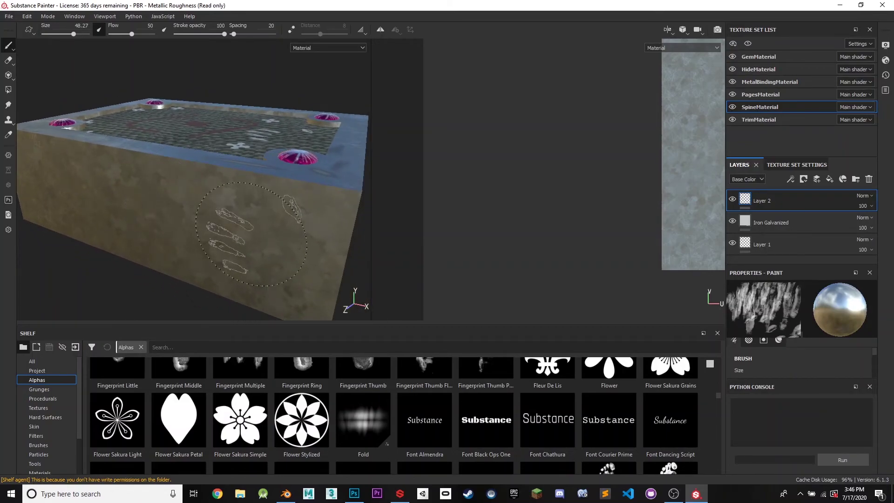
mouse_move(247, 118)
left_mouse_down("alt")
mouse_move(238, 166)
mouse_move(159, 148)
left_mouse_up("alt")
scroll(238, 167, "up", 3)
scroll(238, 167, "down", 5)
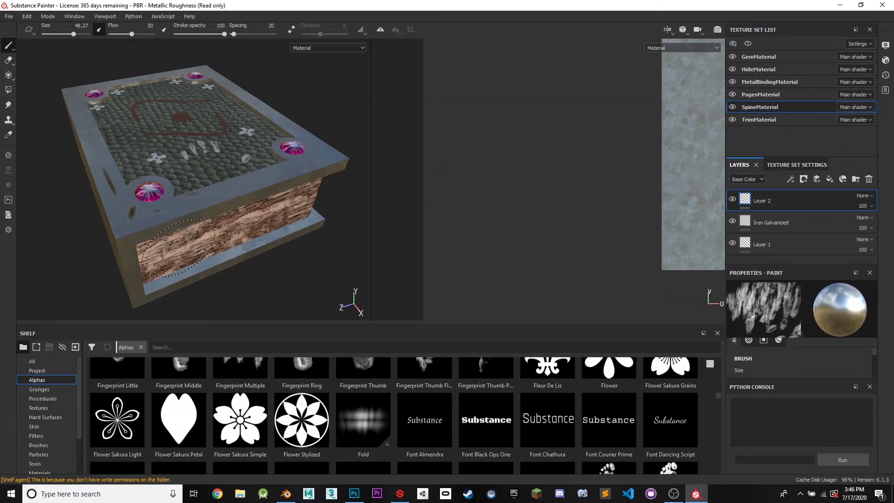
Open Export Textures from the File menu, check GemMaterial's maps, then browse output templates
left_click(16, 17)
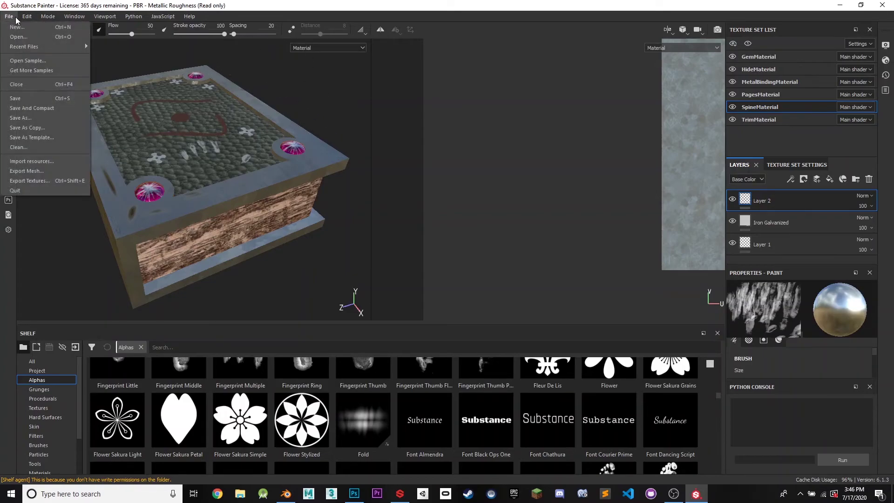
left_click(31, 181)
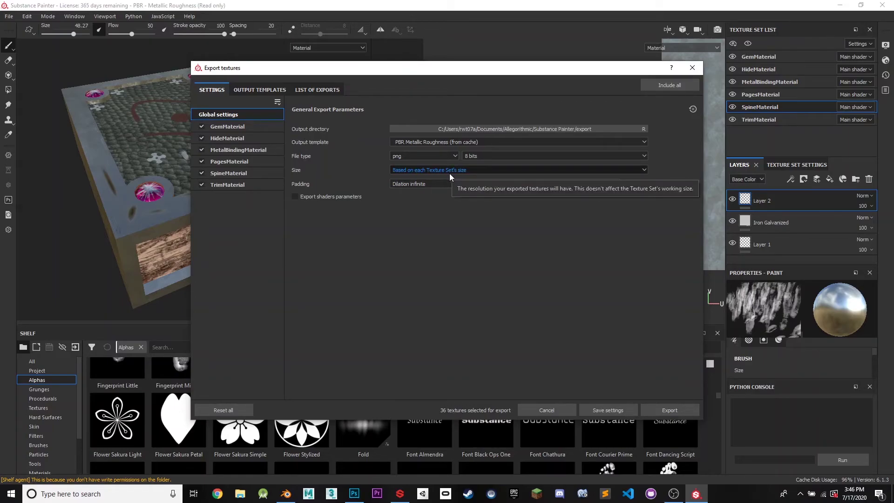
left_click(242, 130)
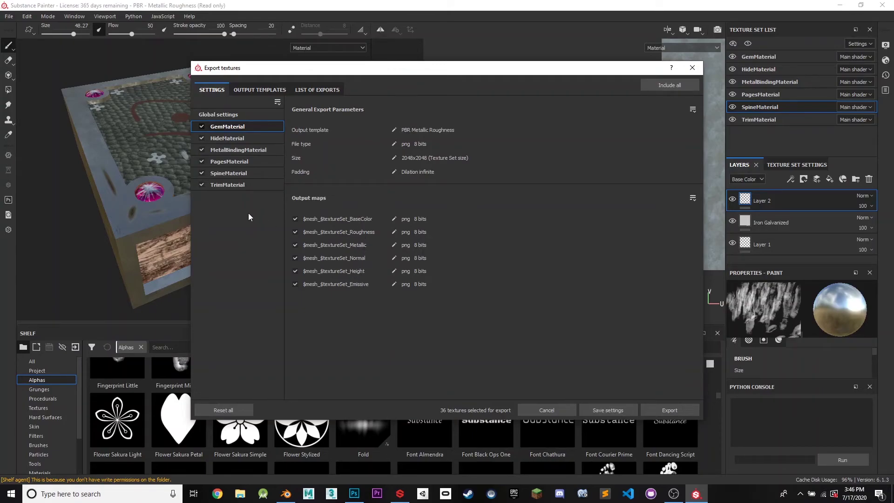
left_click(256, 90)
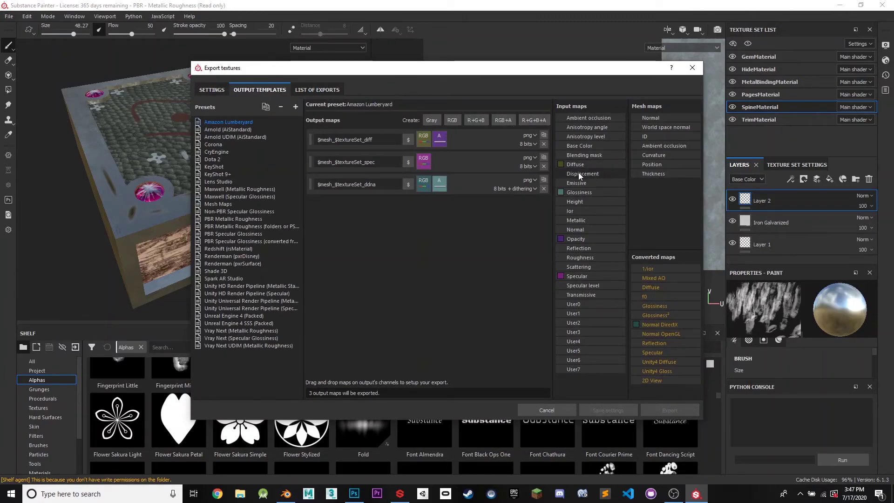
Review the export list and Unity URP preset, then return to PBR Metallic Roughness settings
left_click(313, 91)
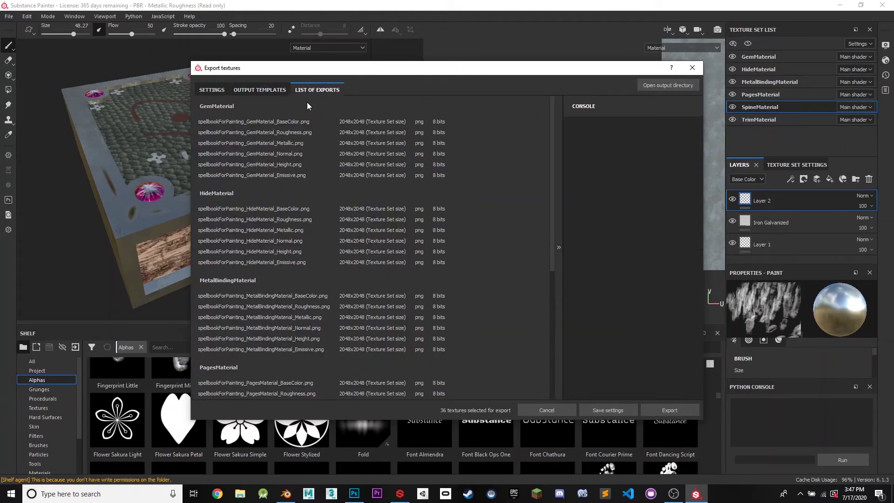
scroll(551, 203, "down", 1)
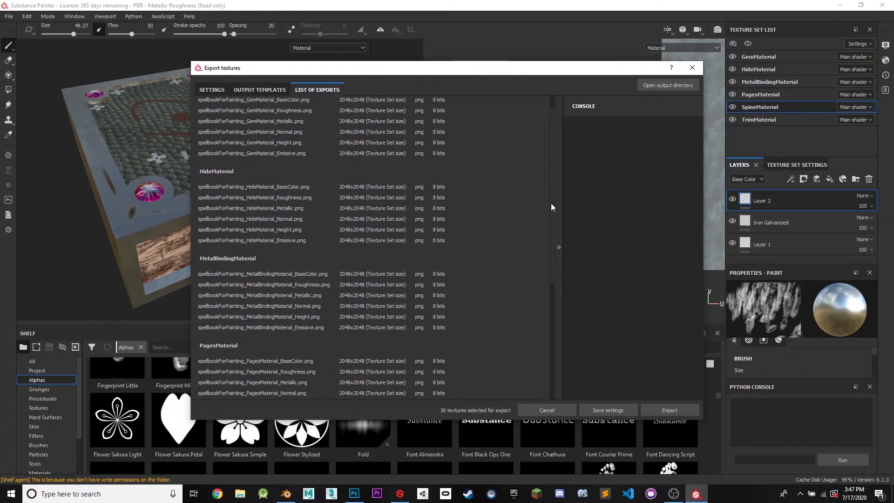
scroll(551, 208, "down", 5)
left_click(264, 89)
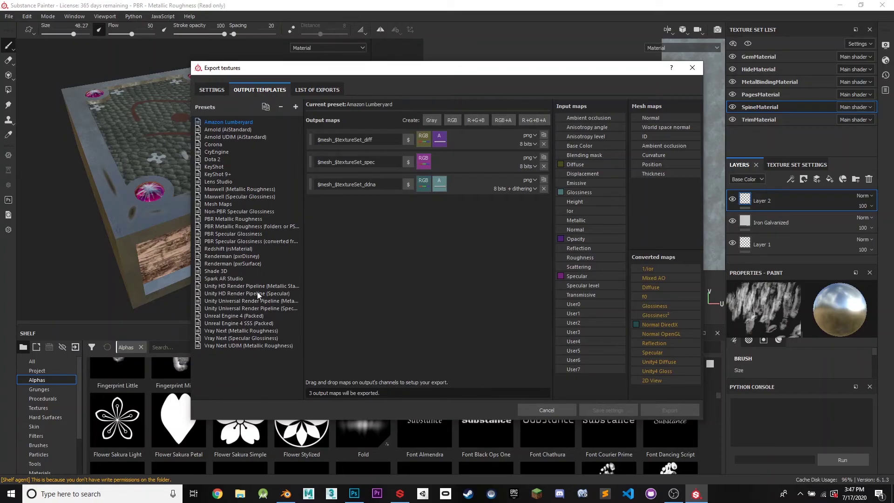
left_click(277, 302)
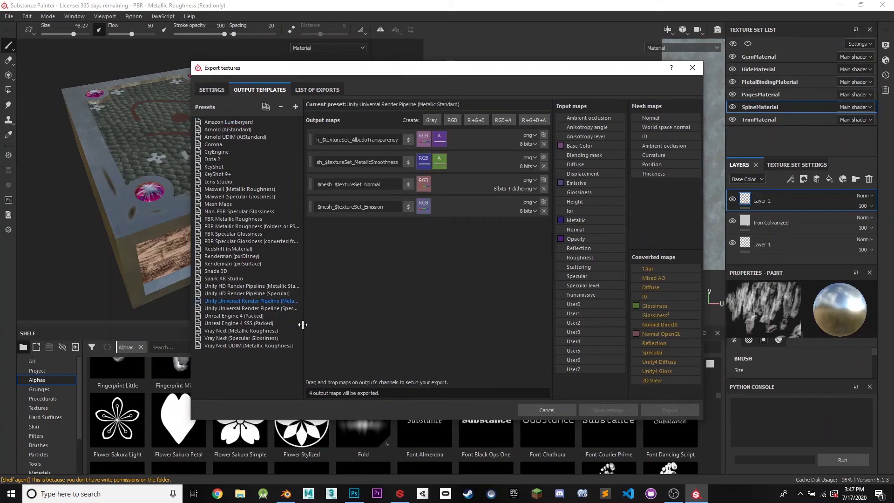
left_click_drag(304, 326, 337, 328)
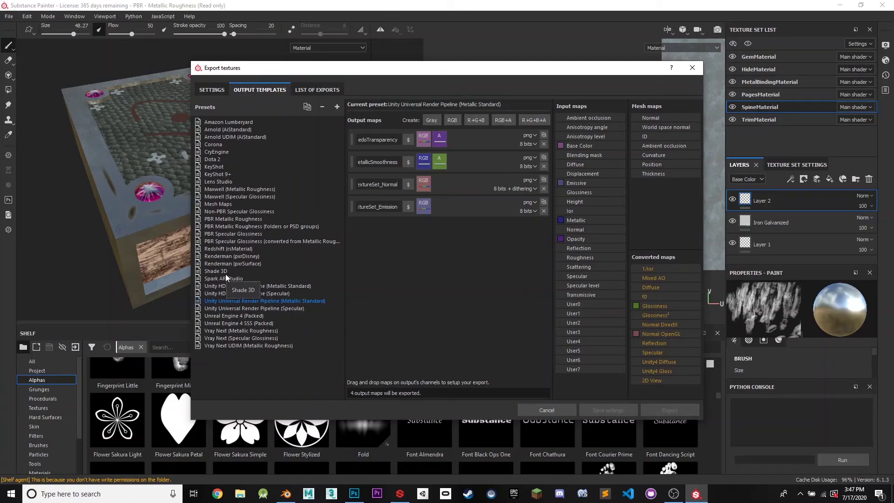
left_click(208, 91)
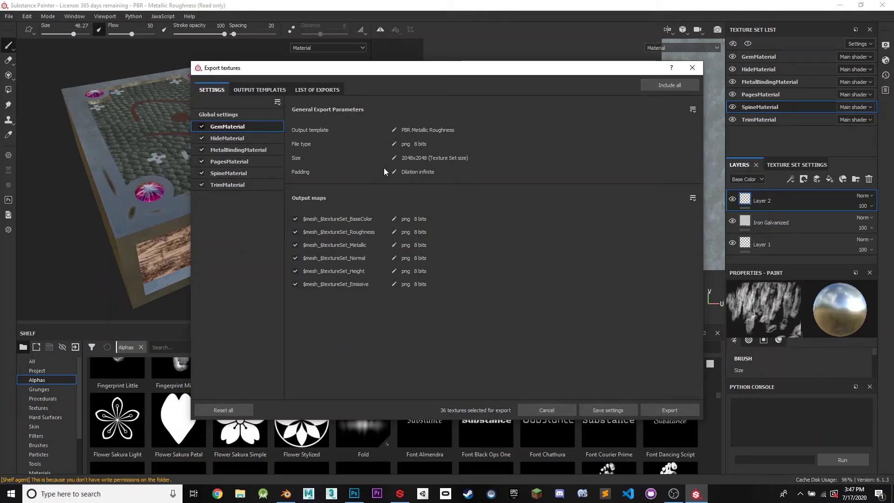
left_click_drag(540, 68, 460, 39)
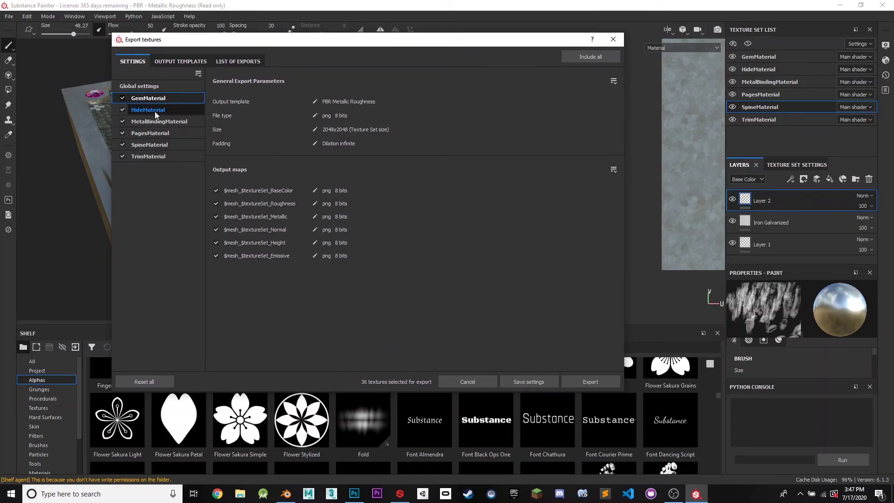
Export all six texture sets as 8-bit PNG maps, then bring up fantasy_spellbook.psd in Photoshop
left_click(585, 381)
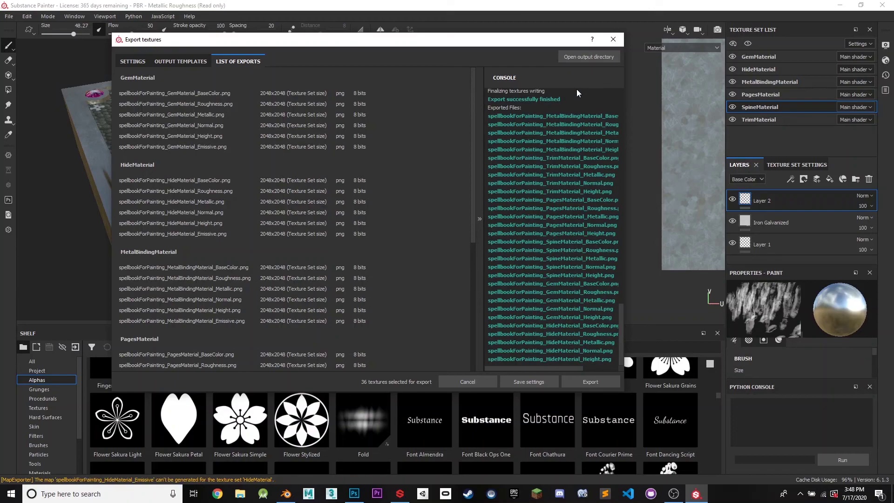
left_click(355, 493)
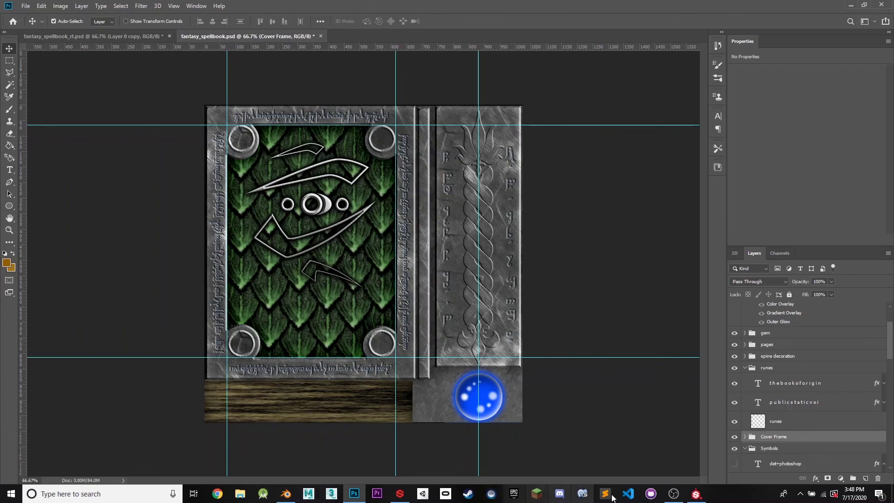
Return to Substance Painter's export results listing the 36 exported 2048x2048 PNG maps
left_click(695, 493)
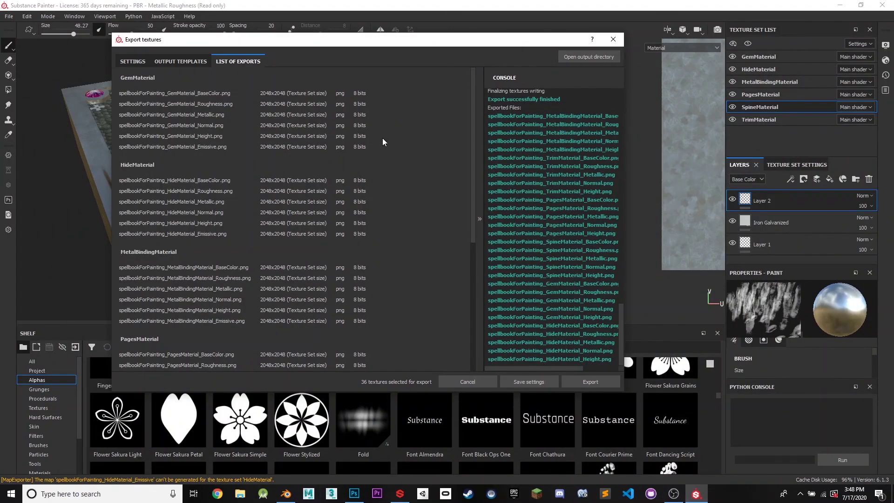